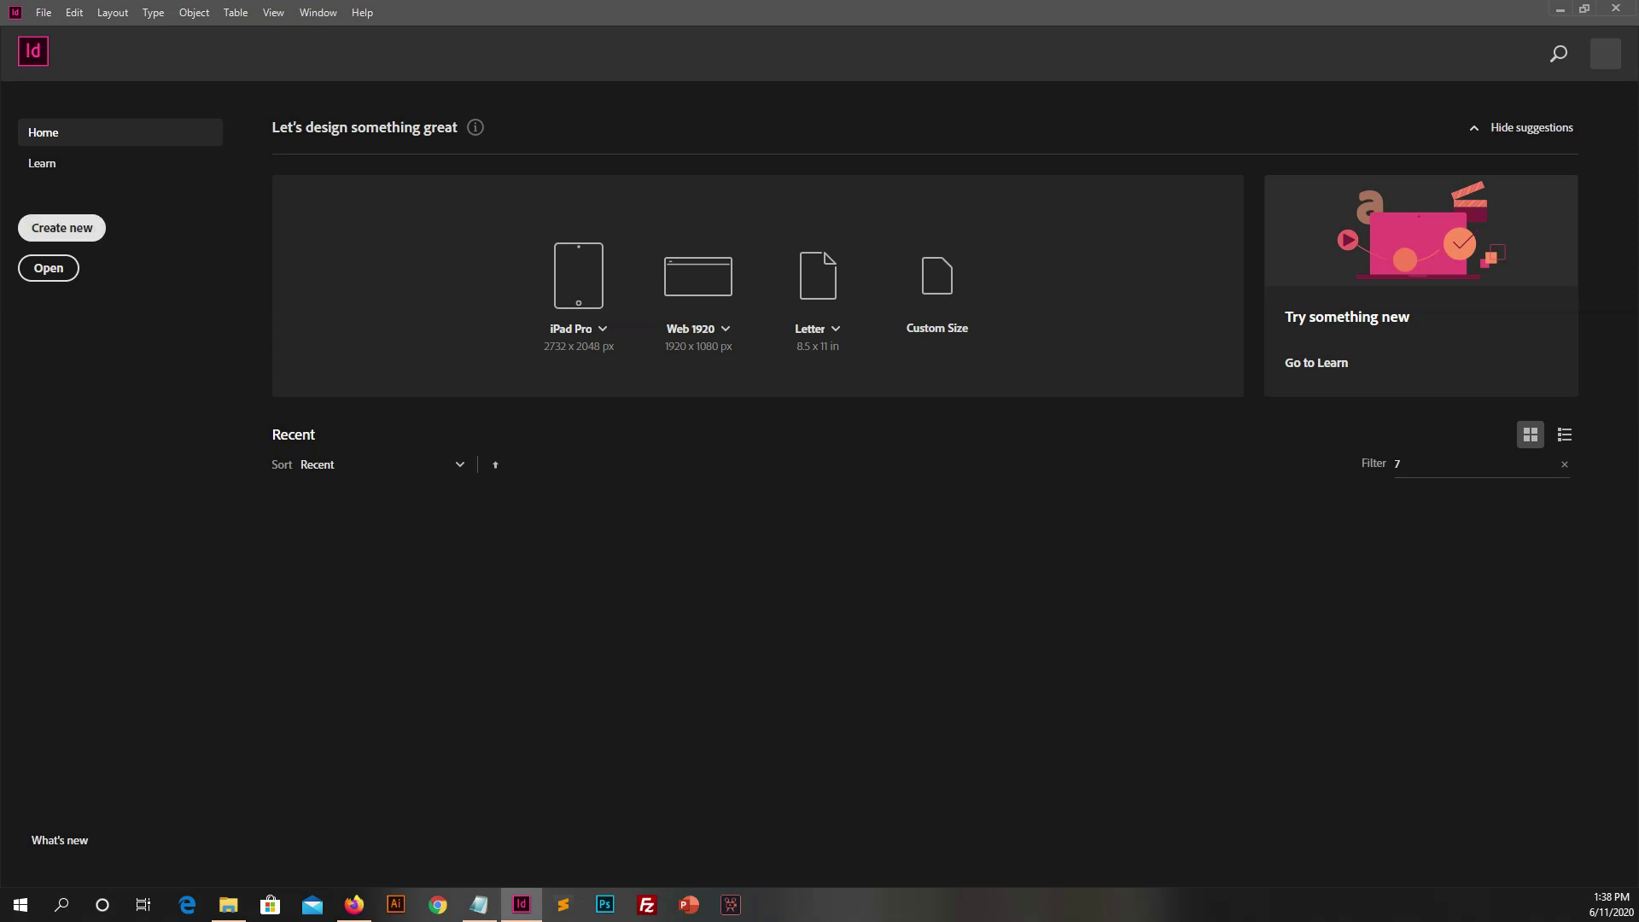
Pick the Letter blank preset (8.5 × 11 in, portrait) under the Print presets for a new document.
click(61, 228)
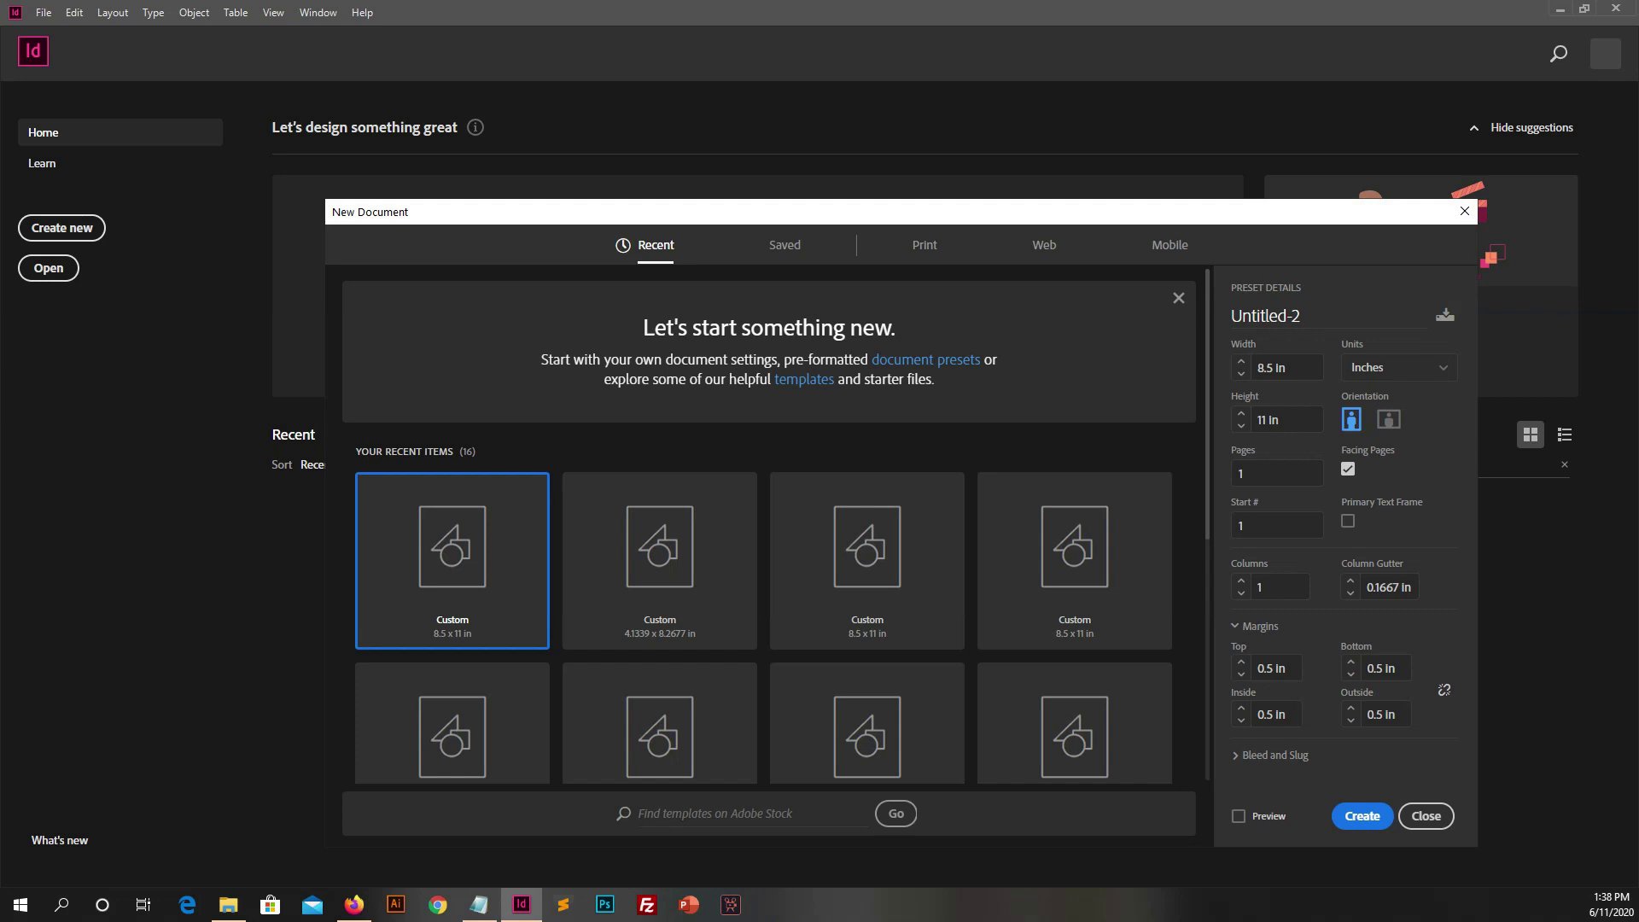
click(925, 245)
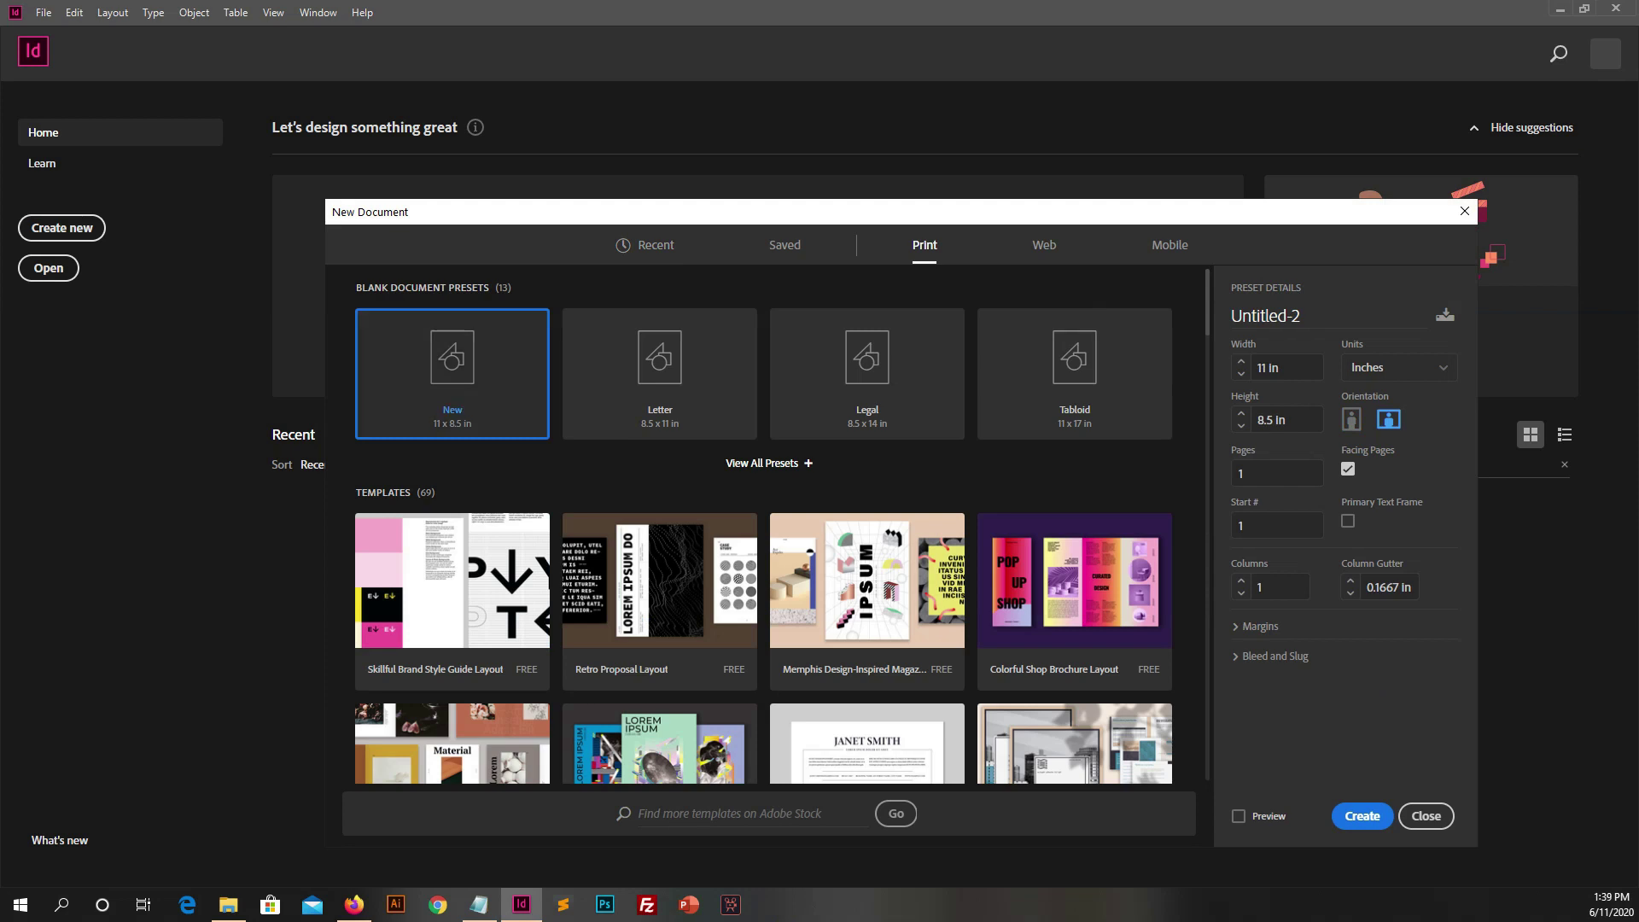
click(661, 373)
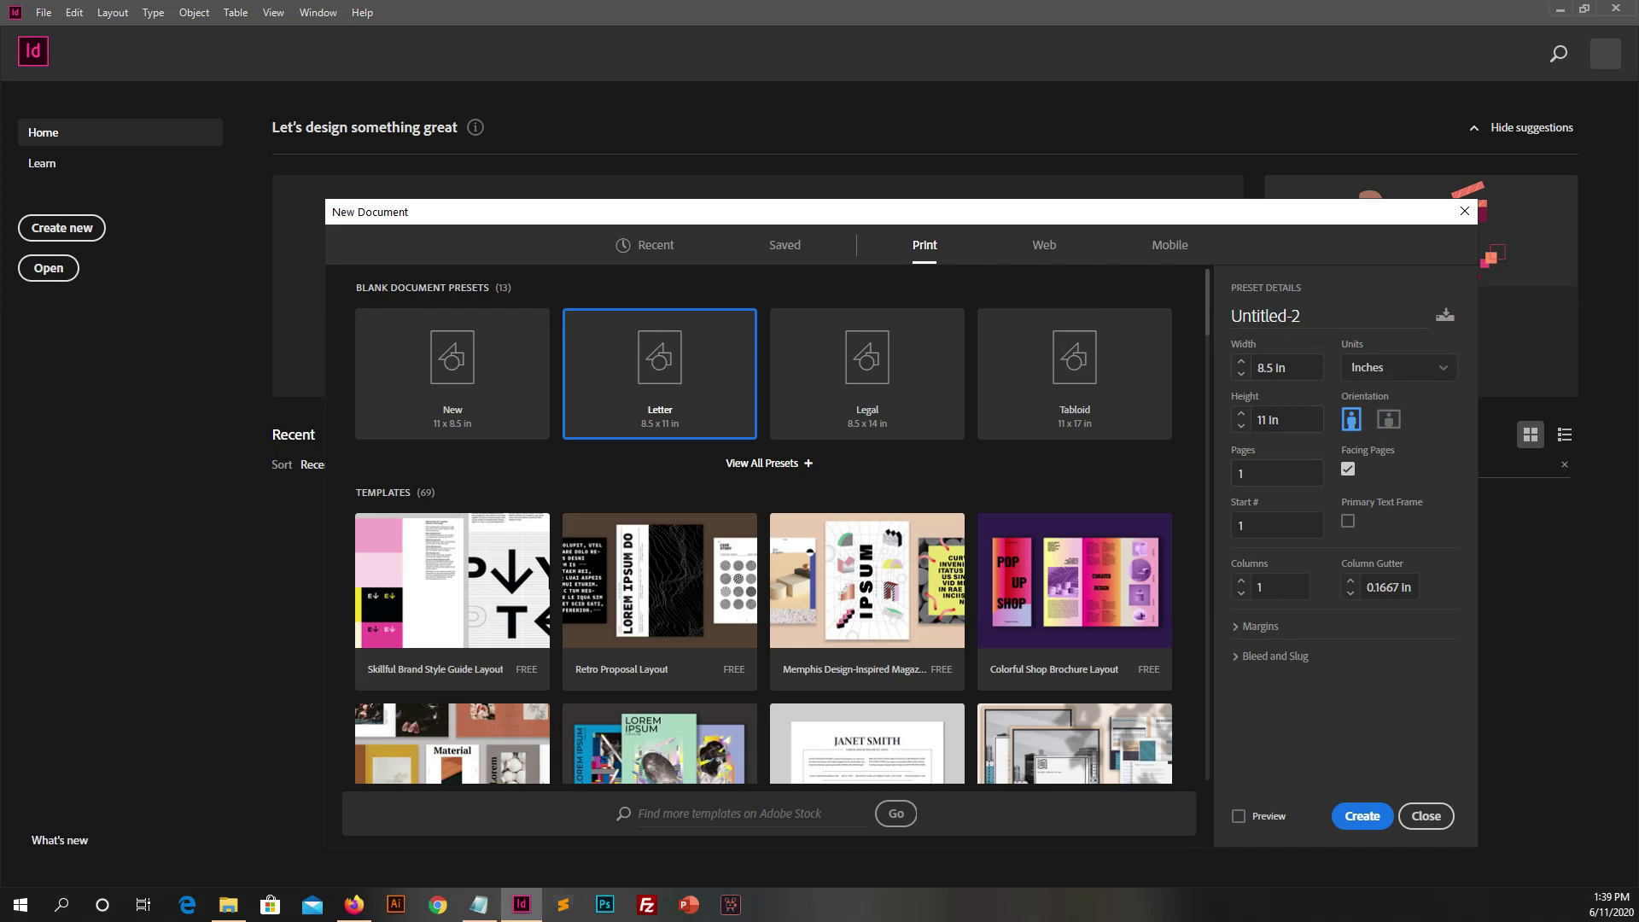
click(1399, 368)
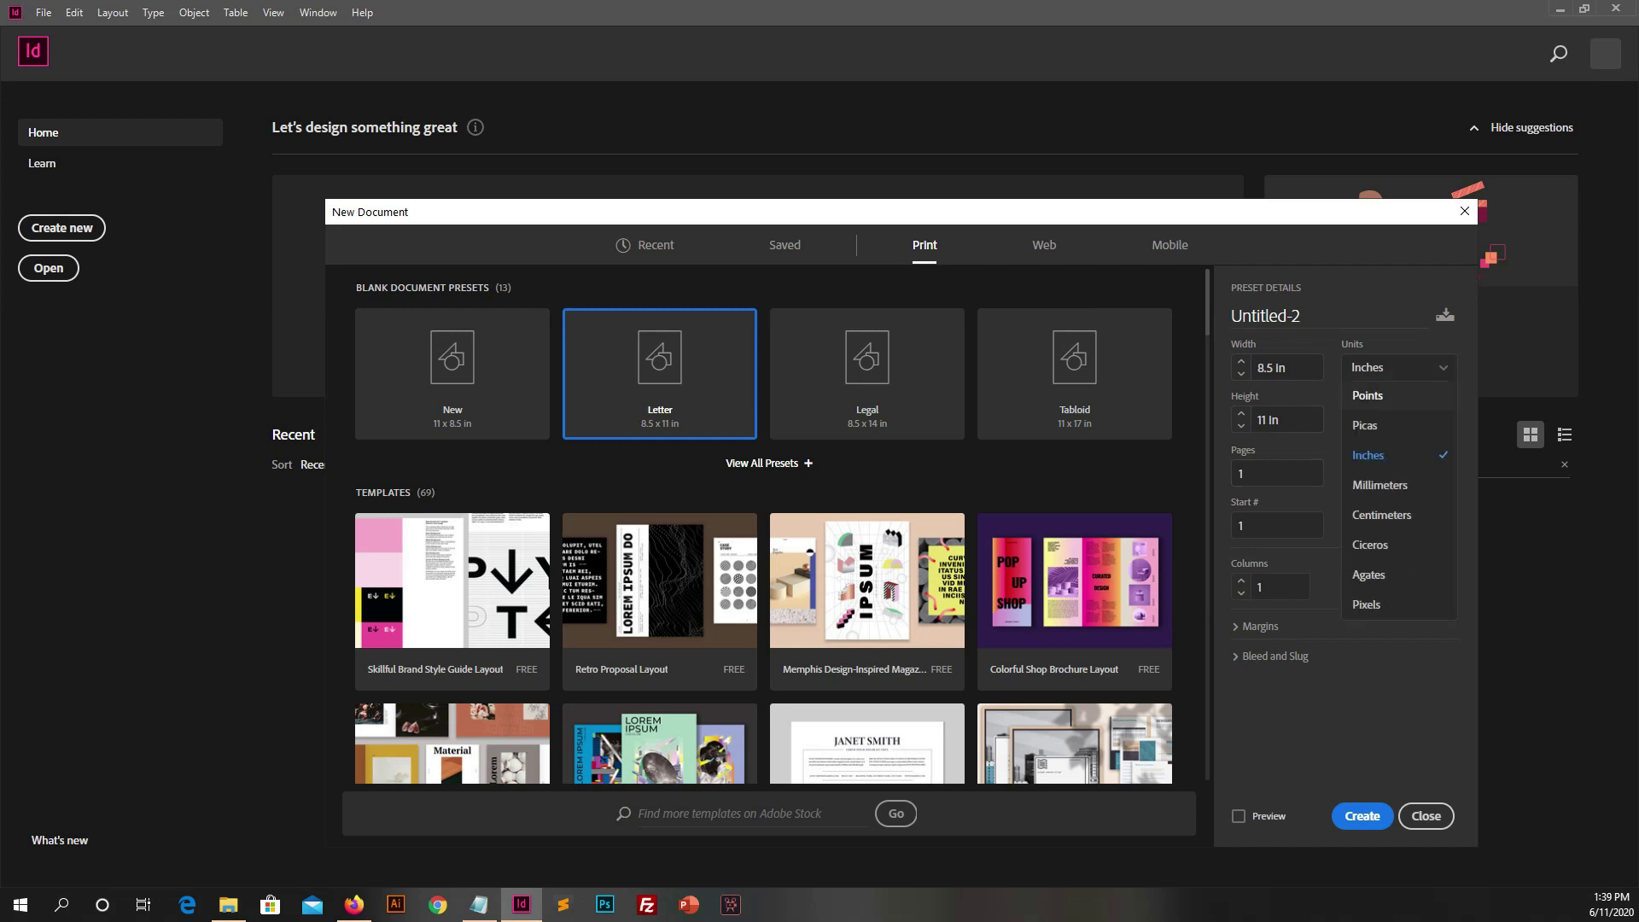
Set units to millimetres (215.9 × 279.4 mm) and expand the Margins and Bleed and Slug settings.
click(1381, 515)
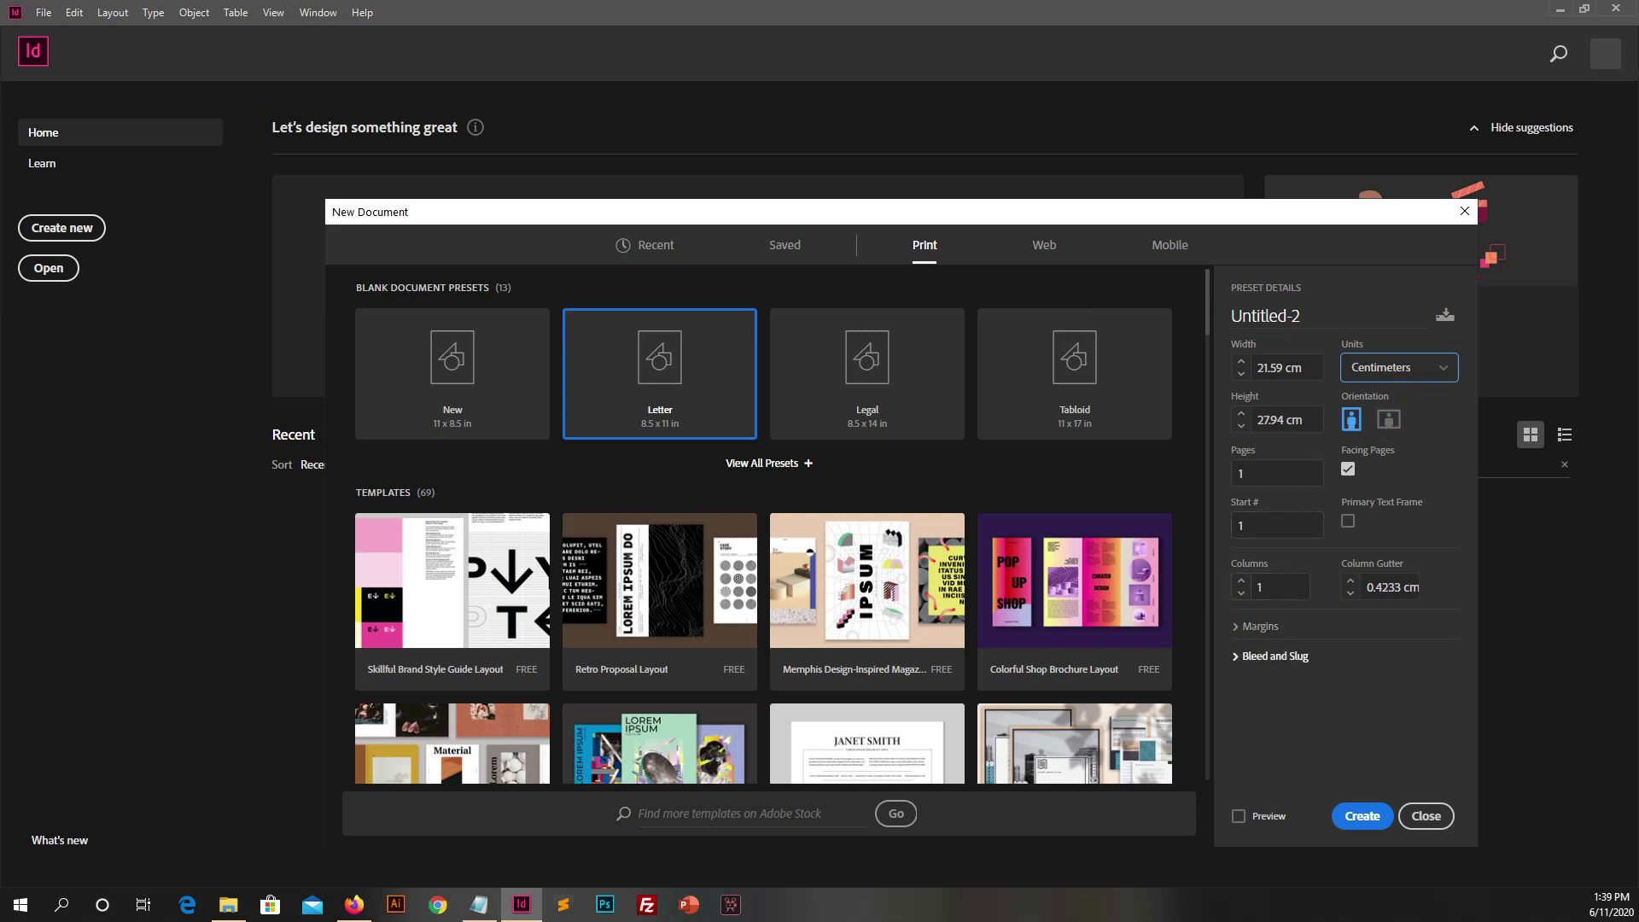
click(1260, 626)
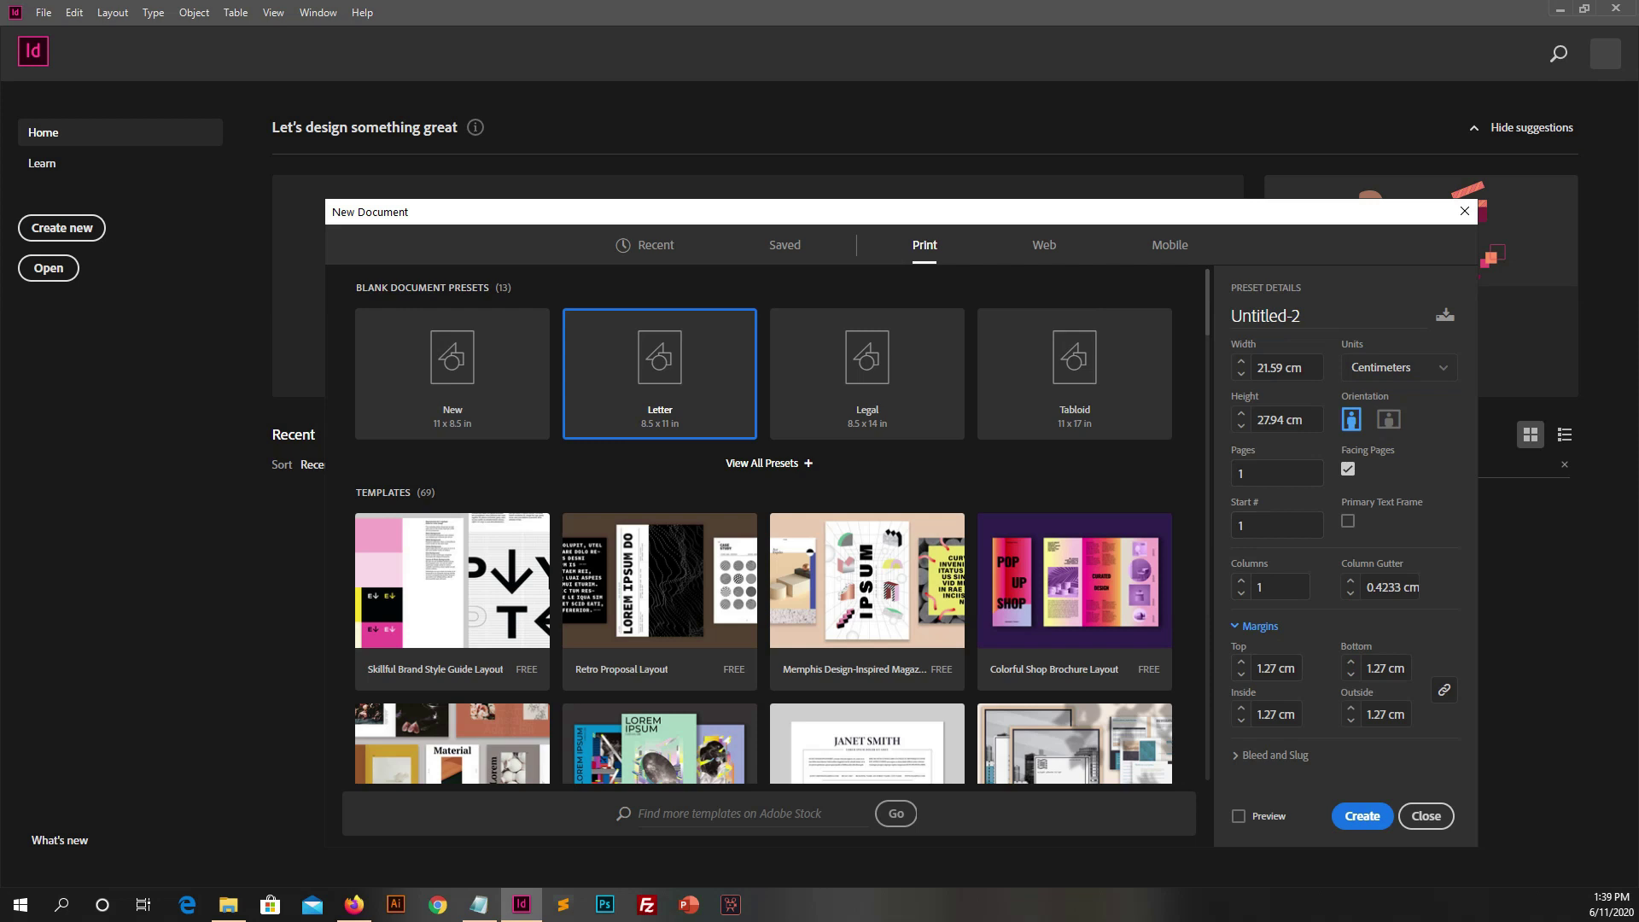
click(1260, 626)
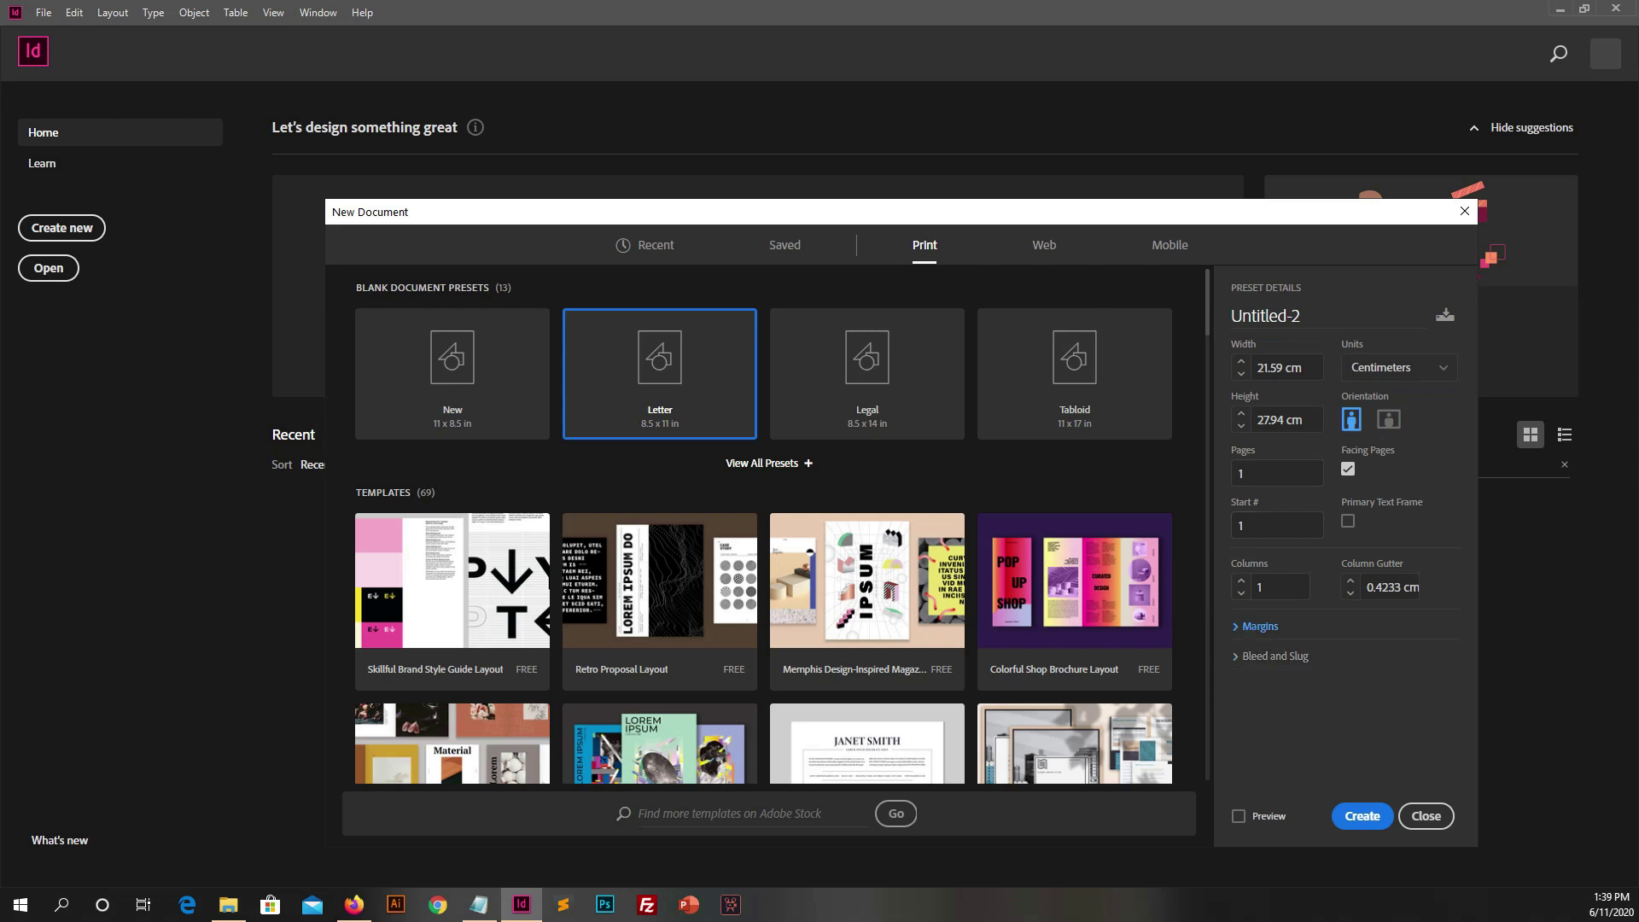
click(1275, 656)
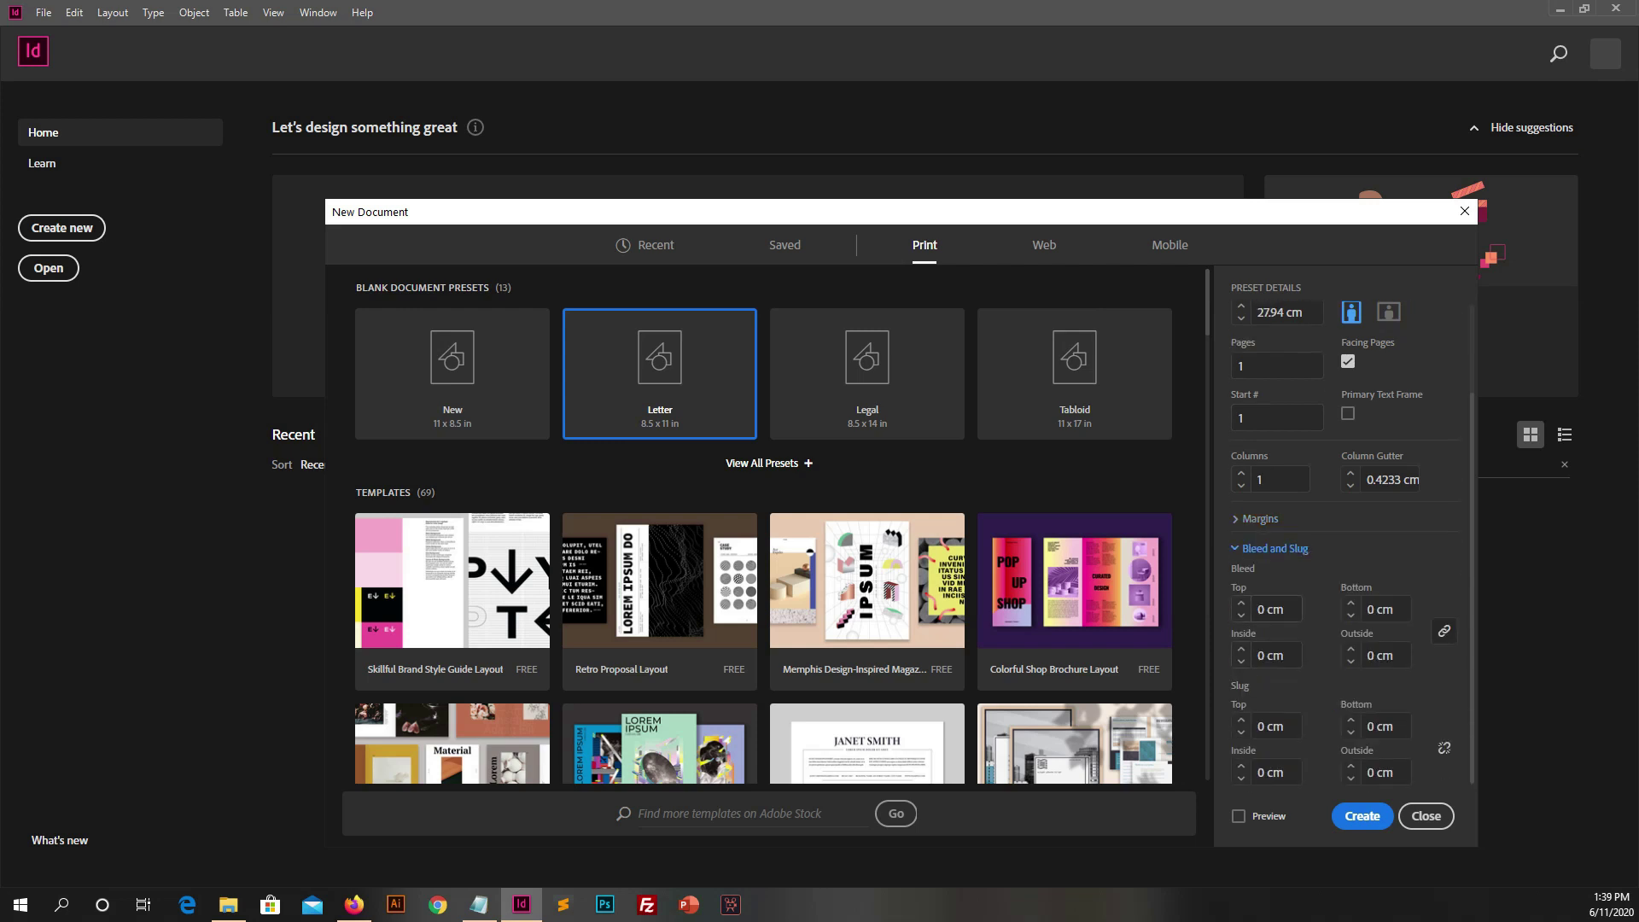
key(Up)
key(Down)
key(Up)
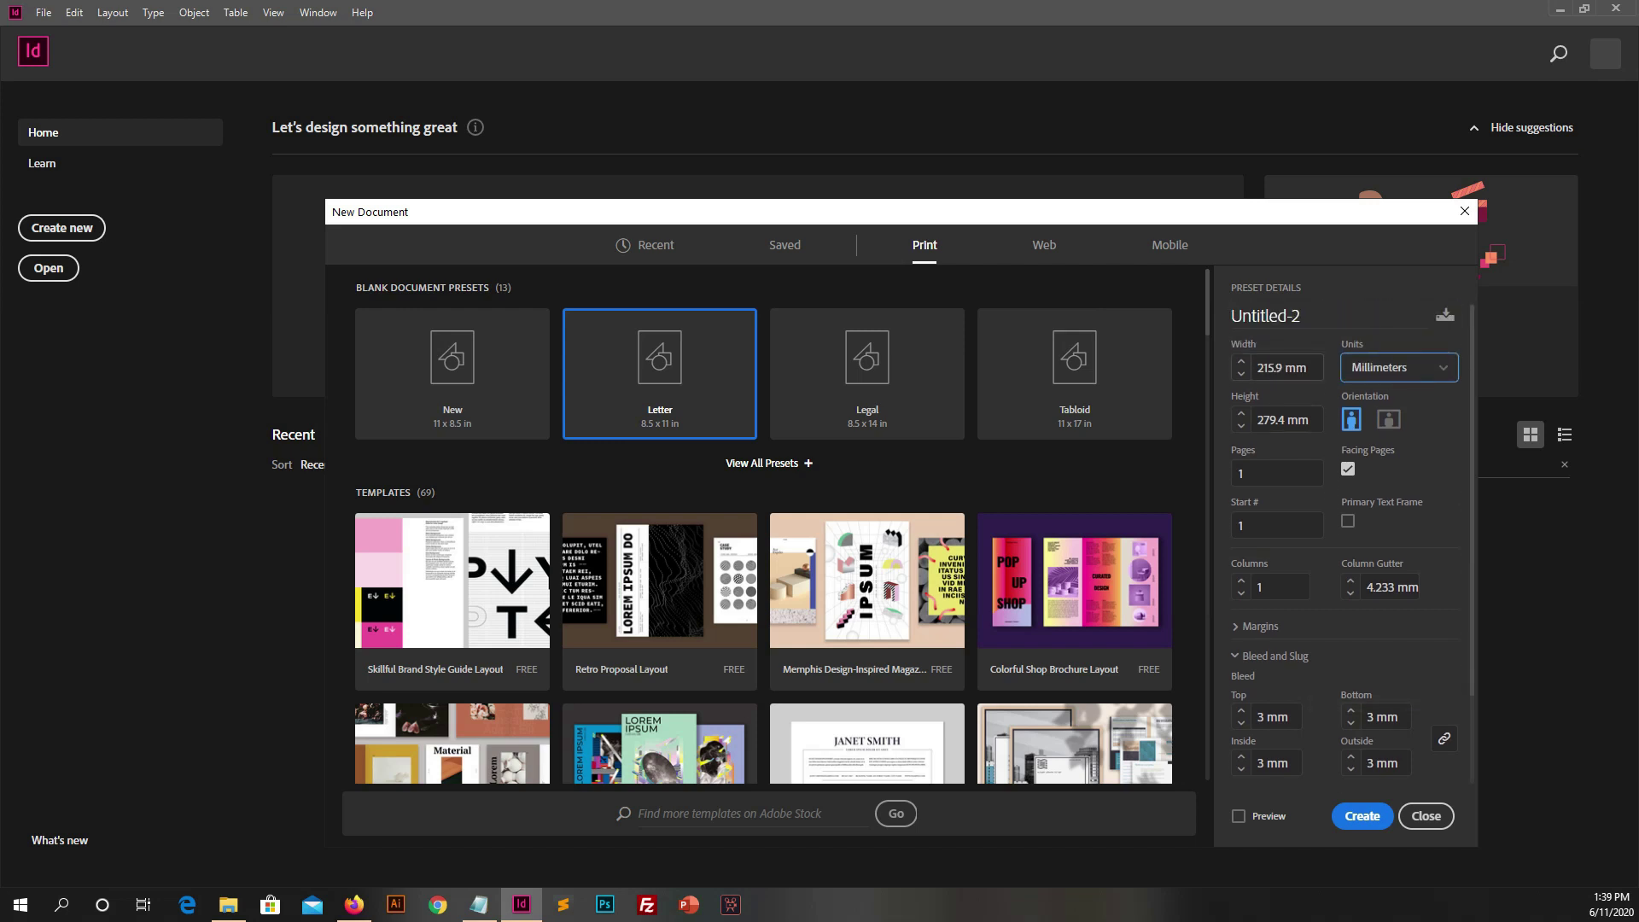
scroll(1345, 541, down, 1)
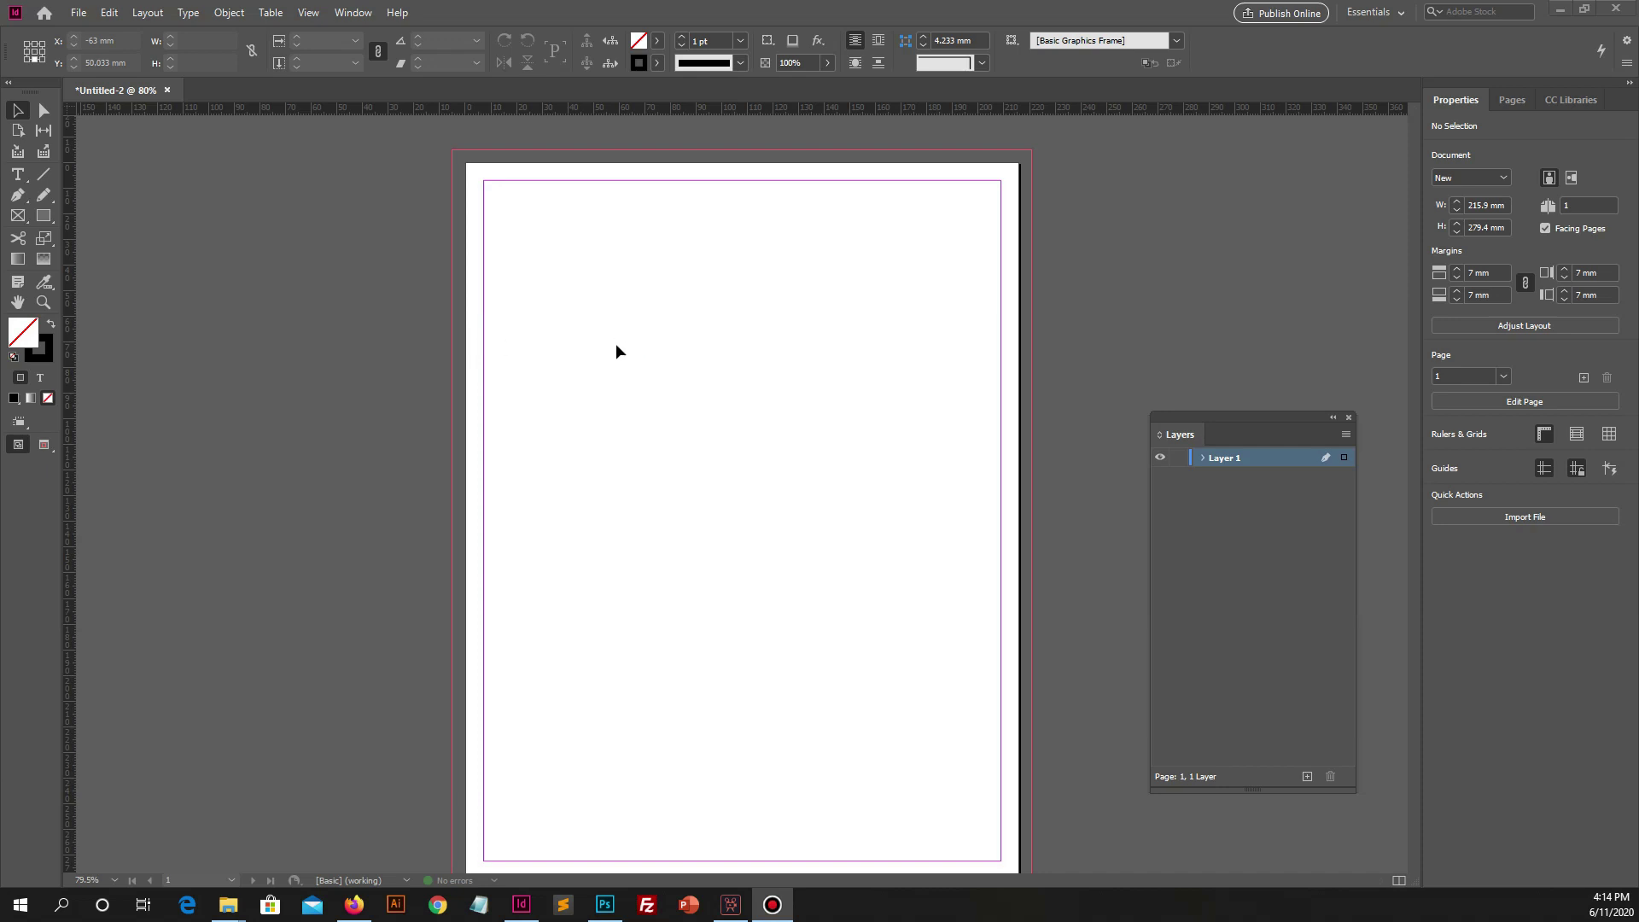
click(1457, 278)
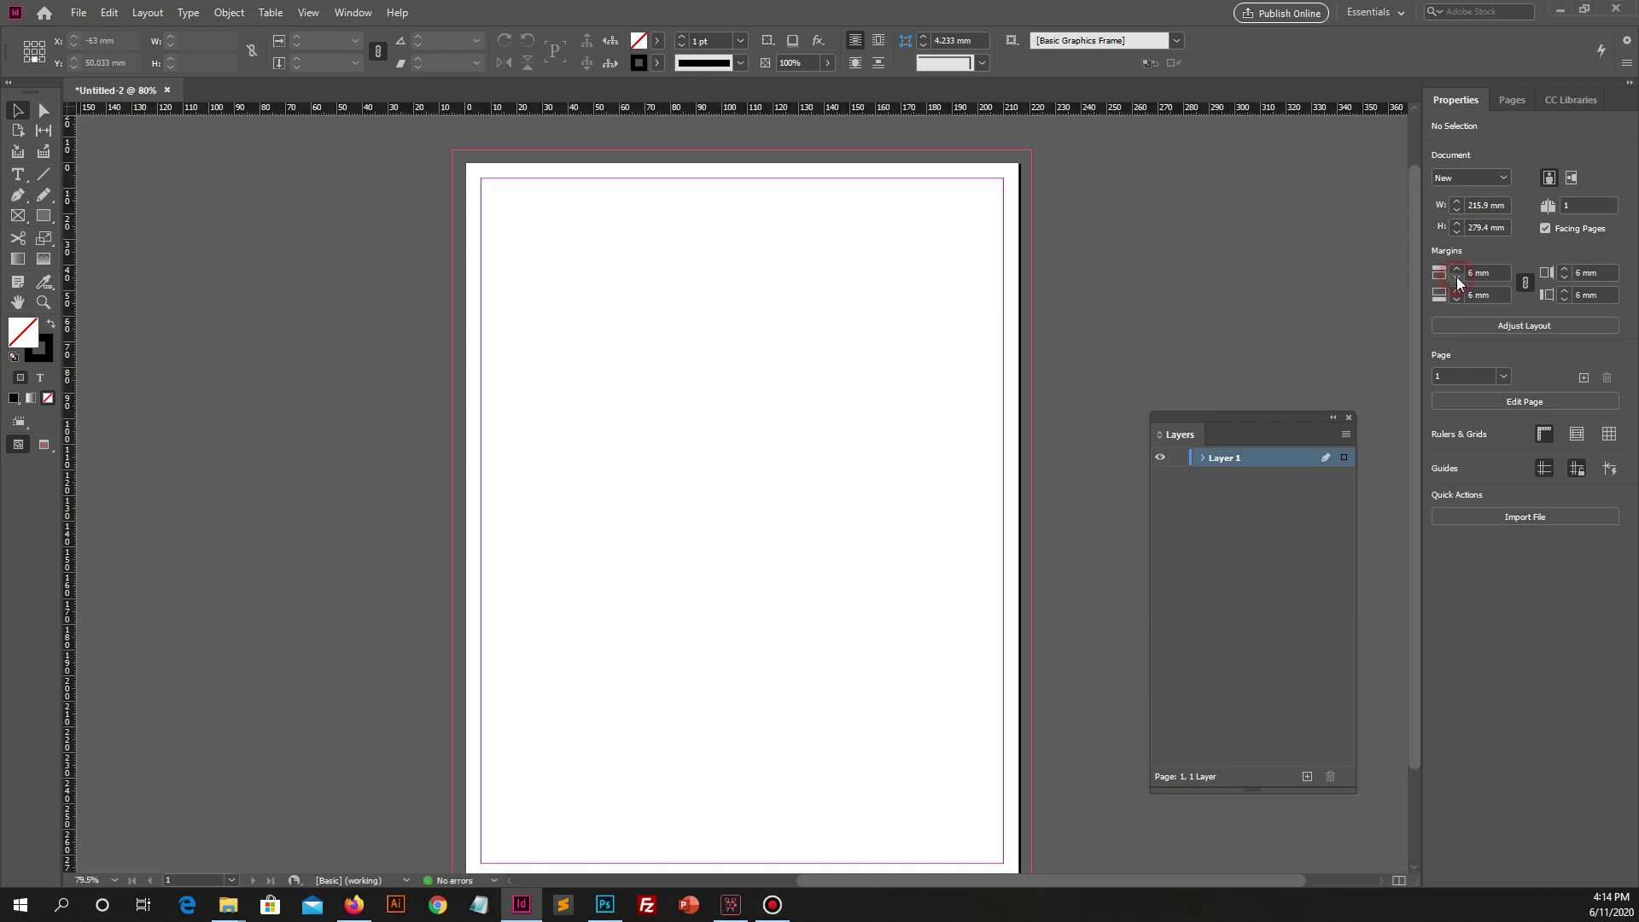
click(1457, 277)
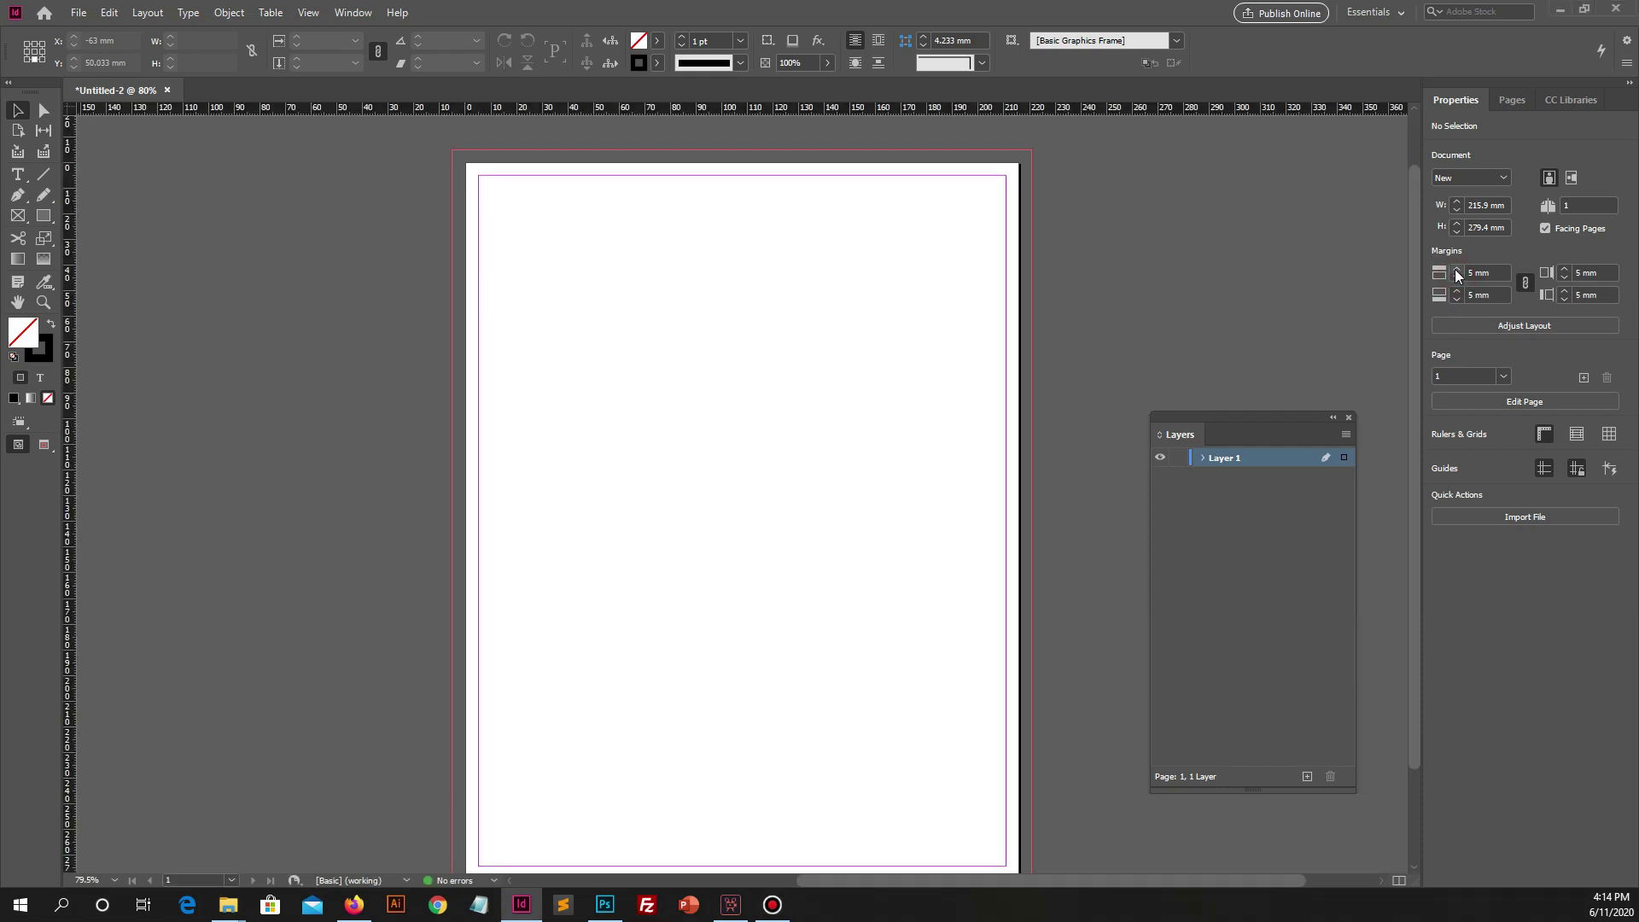
click(1457, 271)
click(1457, 272)
click(1456, 272)
click(1457, 271)
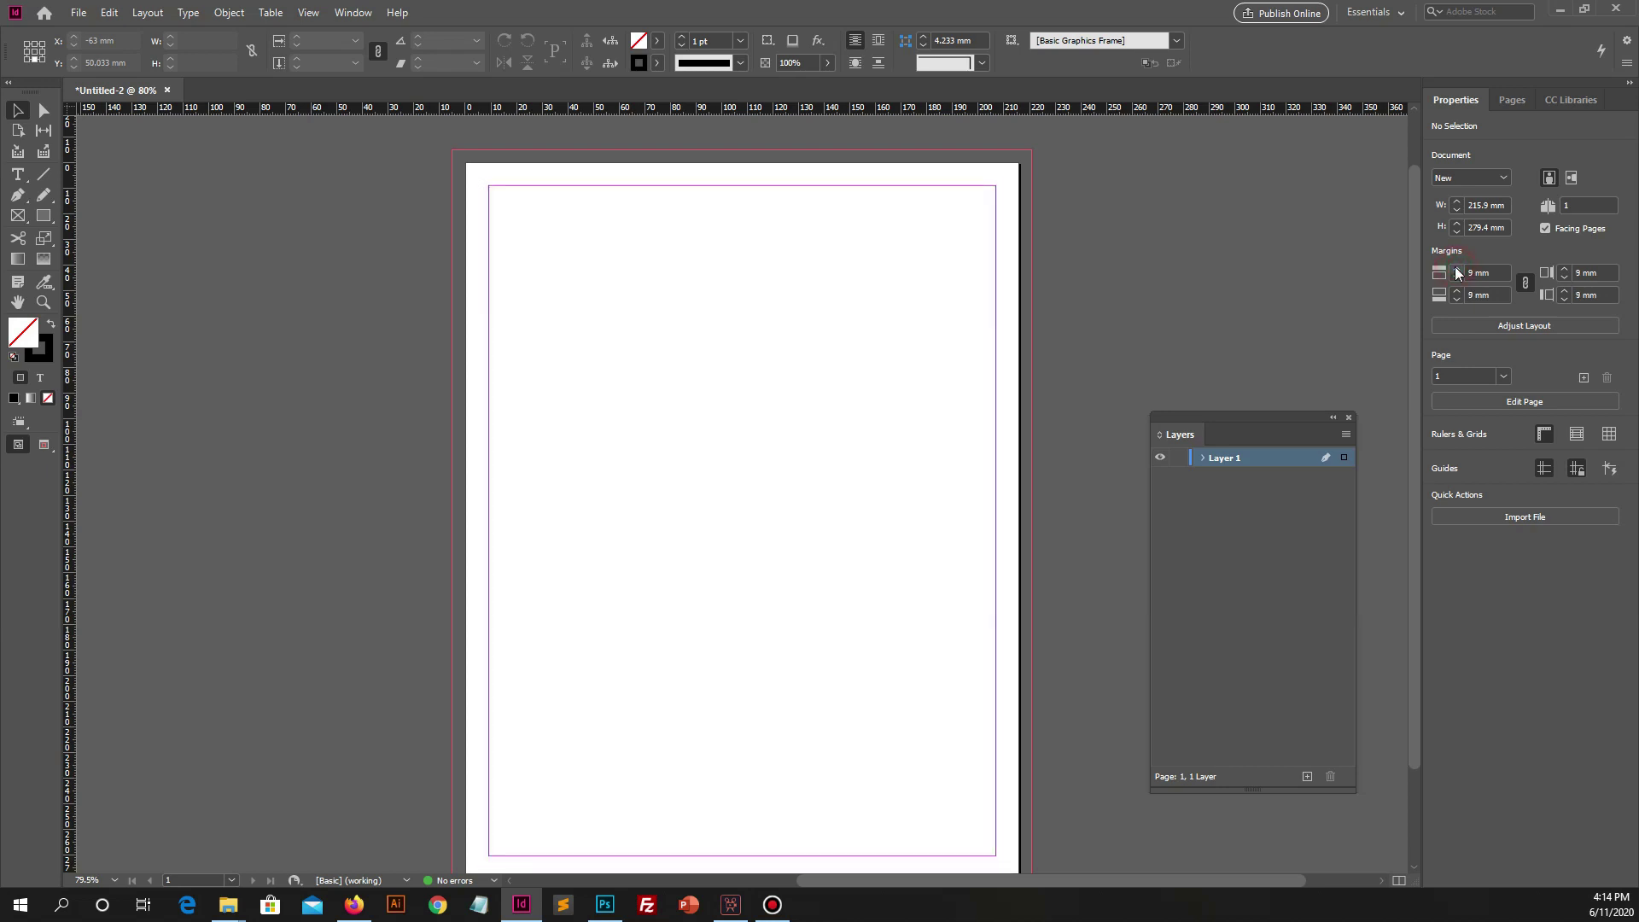
click(1457, 280)
click(1457, 279)
click(1457, 280)
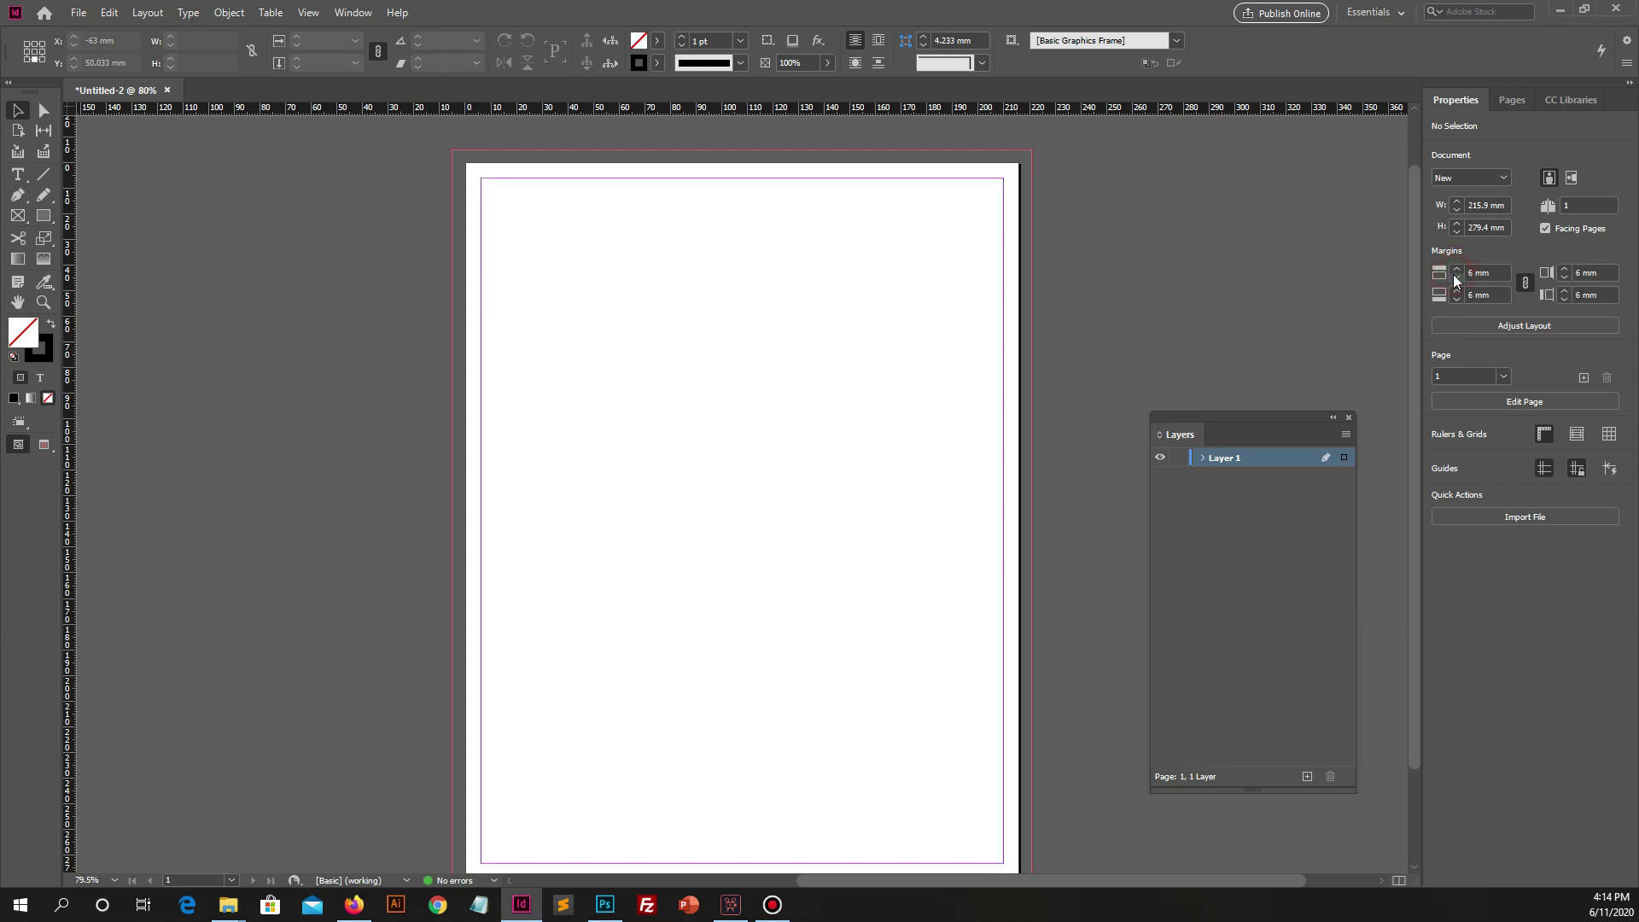
click(1527, 284)
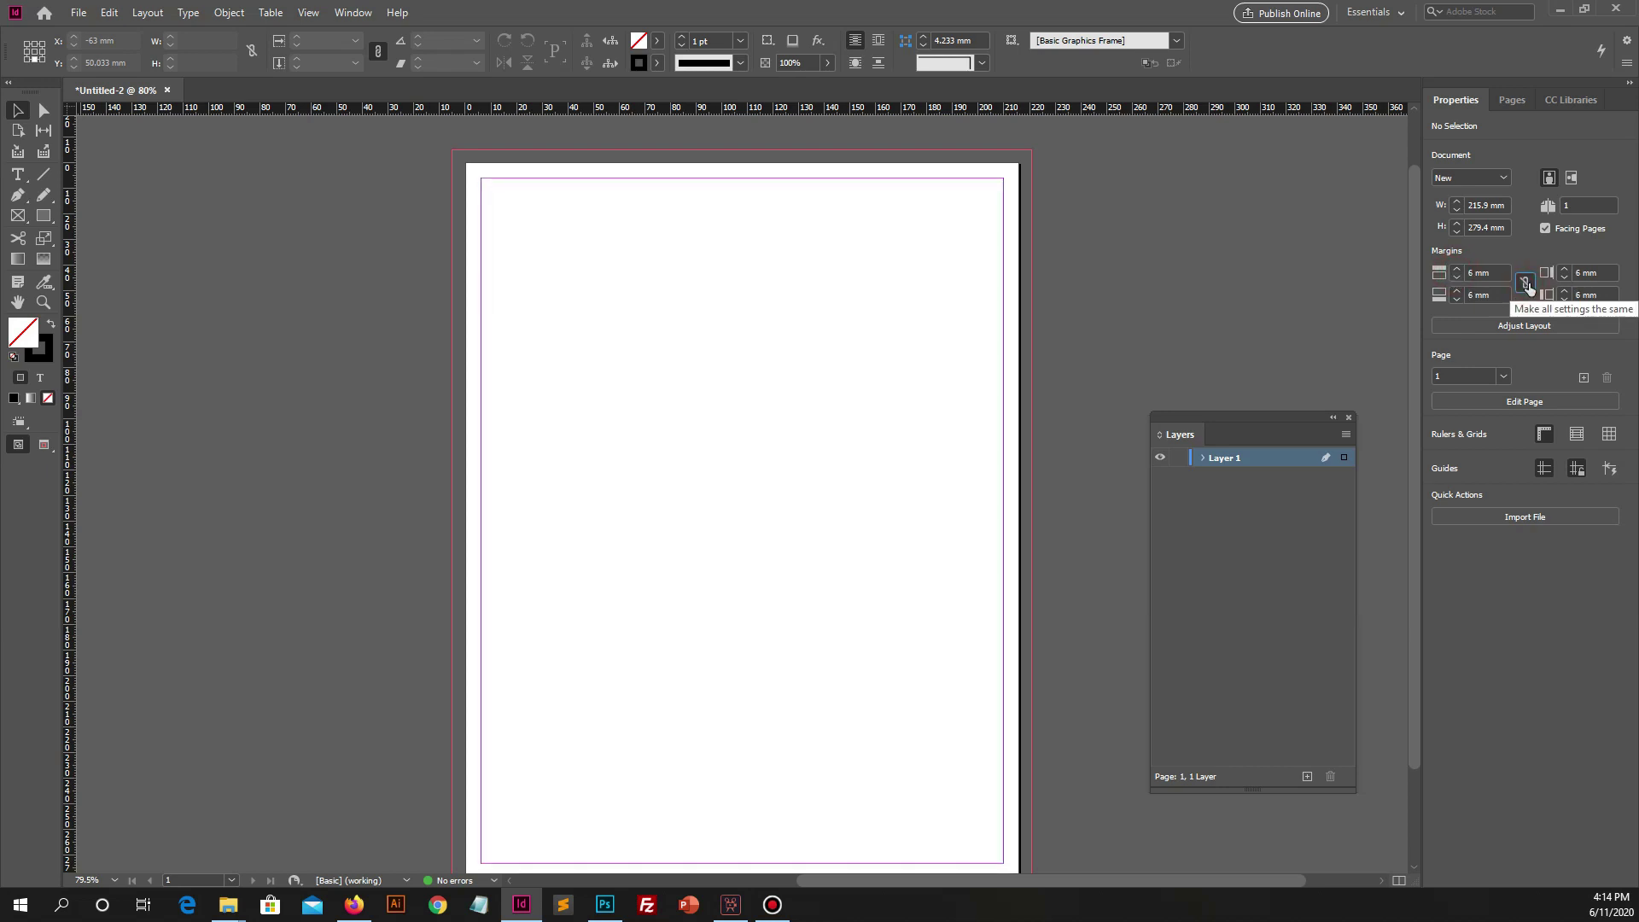
click(1459, 275)
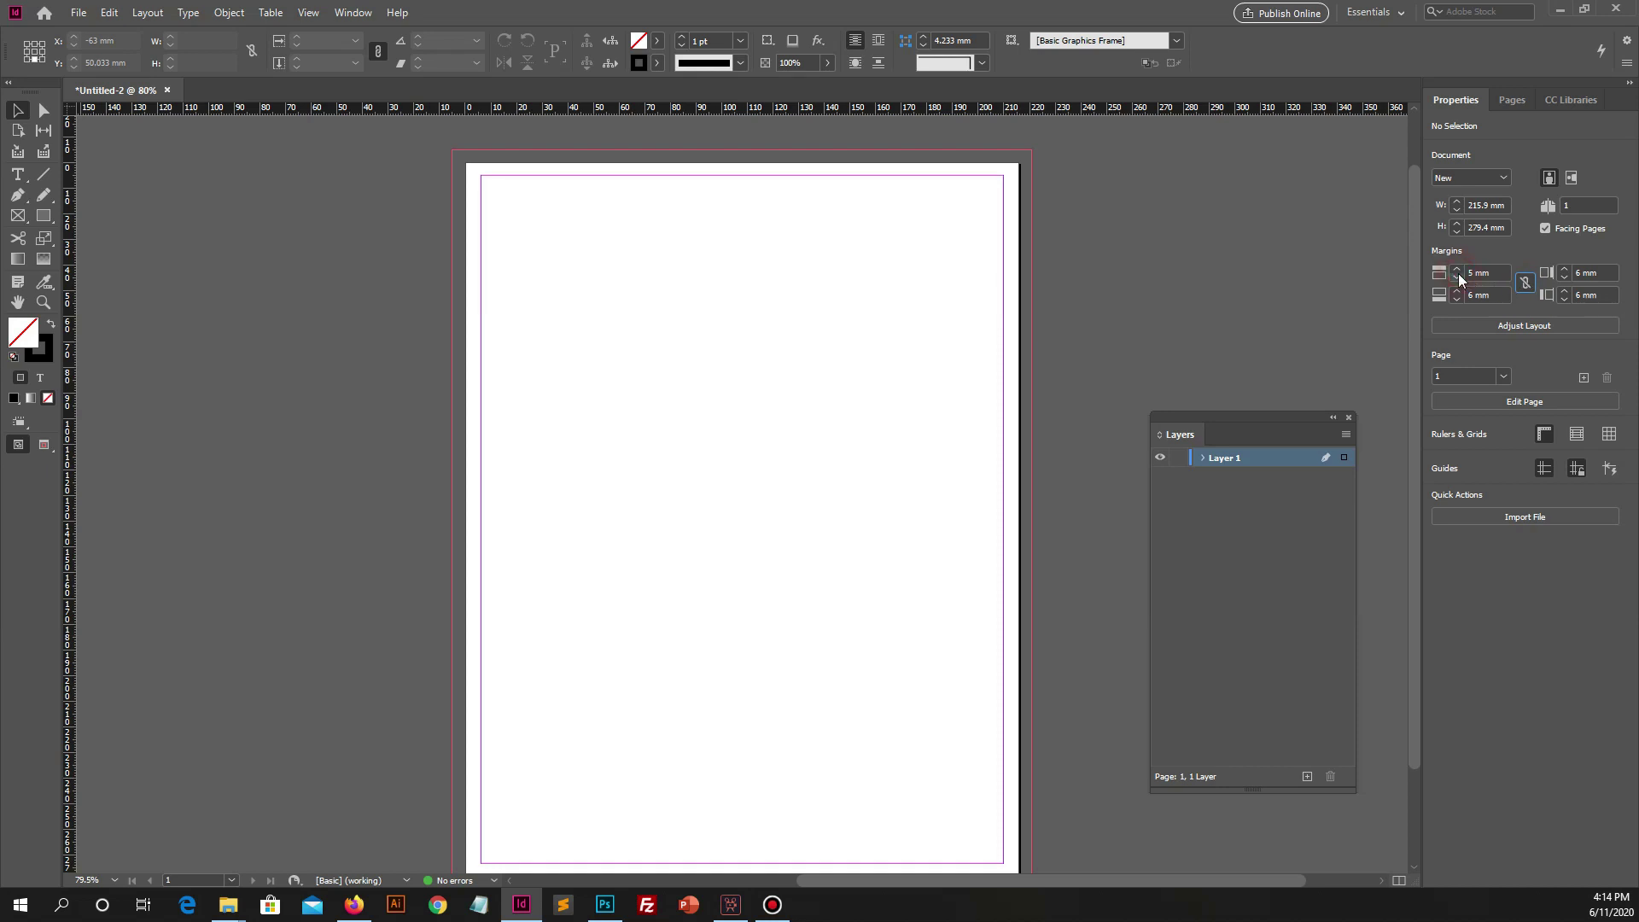
click(1459, 274)
click(1458, 274)
click(1457, 268)
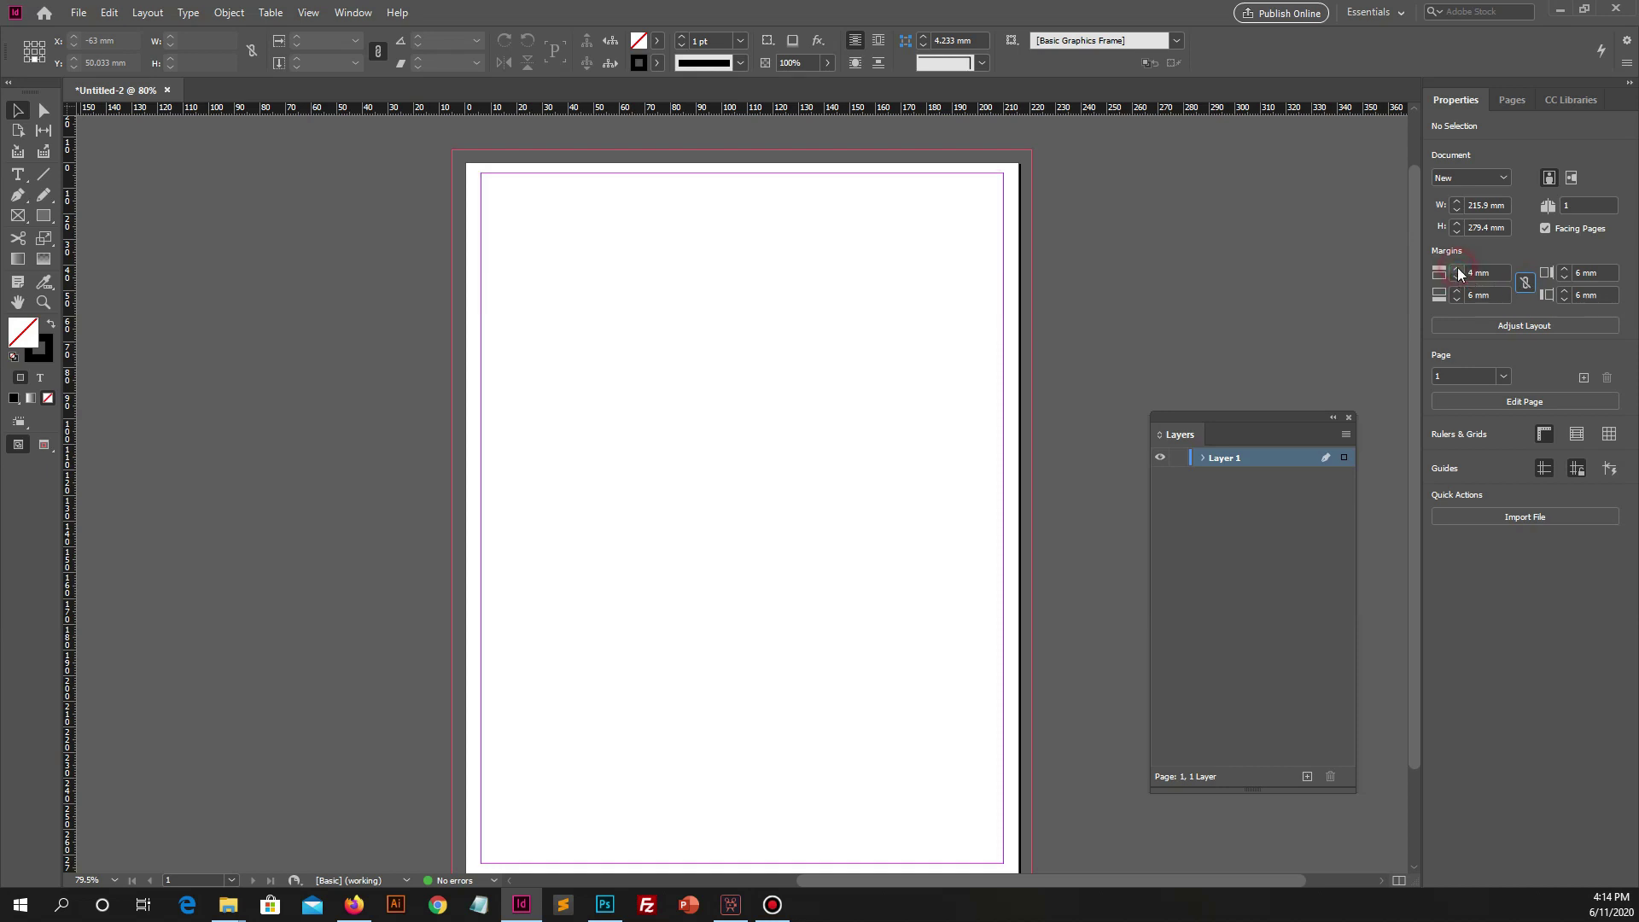
click(1457, 268)
click(1458, 268)
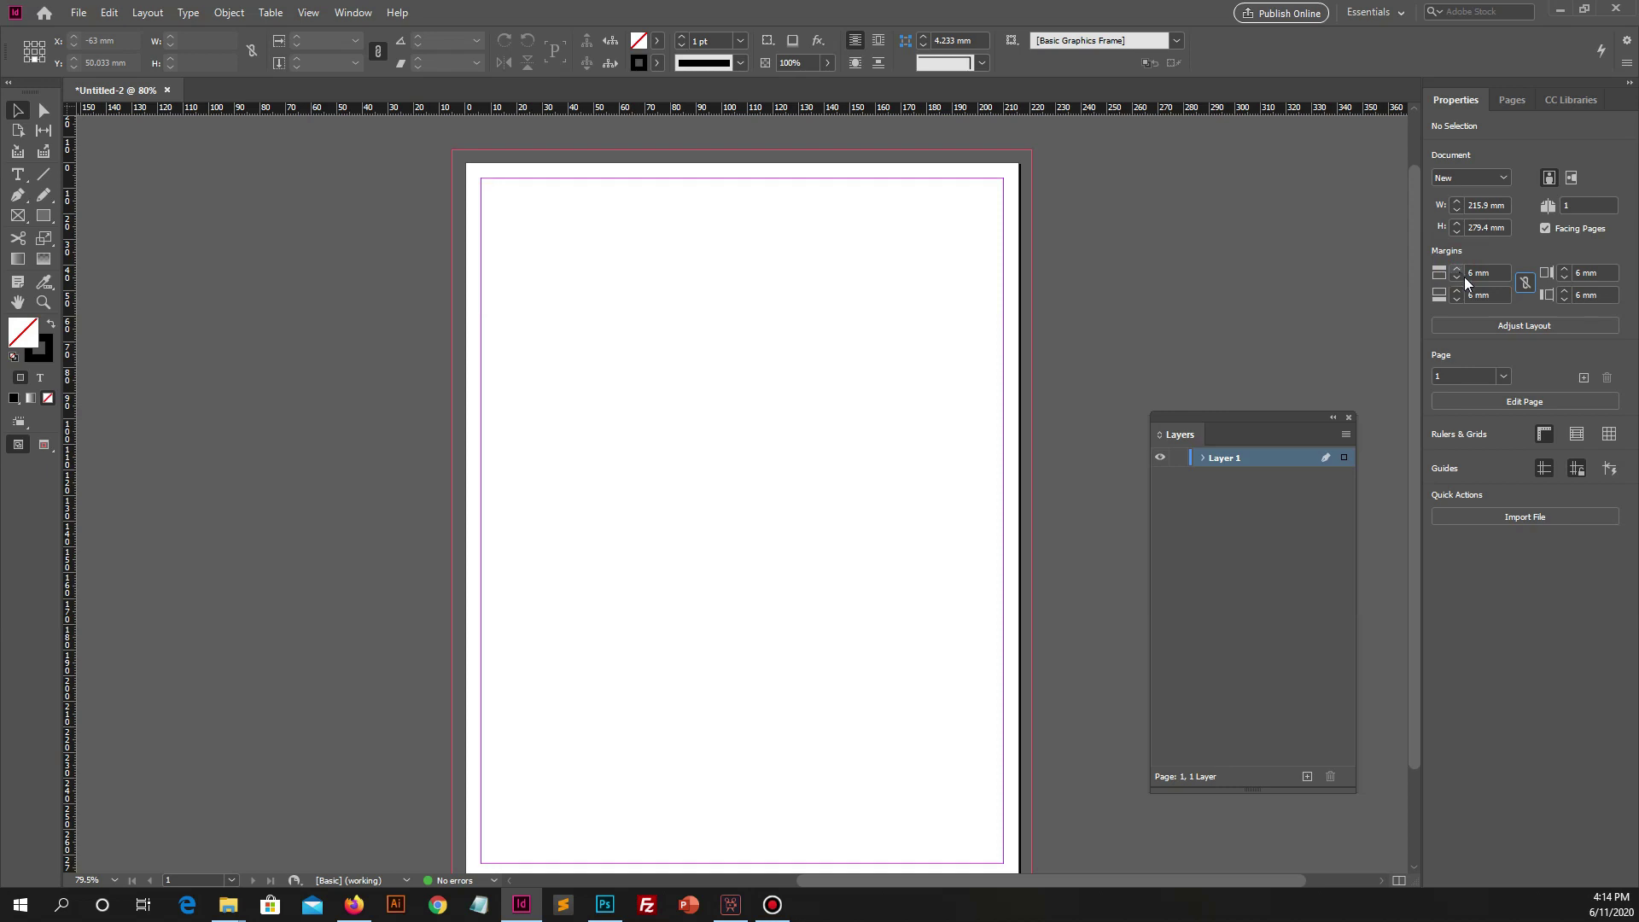
click(1526, 285)
click(1457, 276)
click(1458, 272)
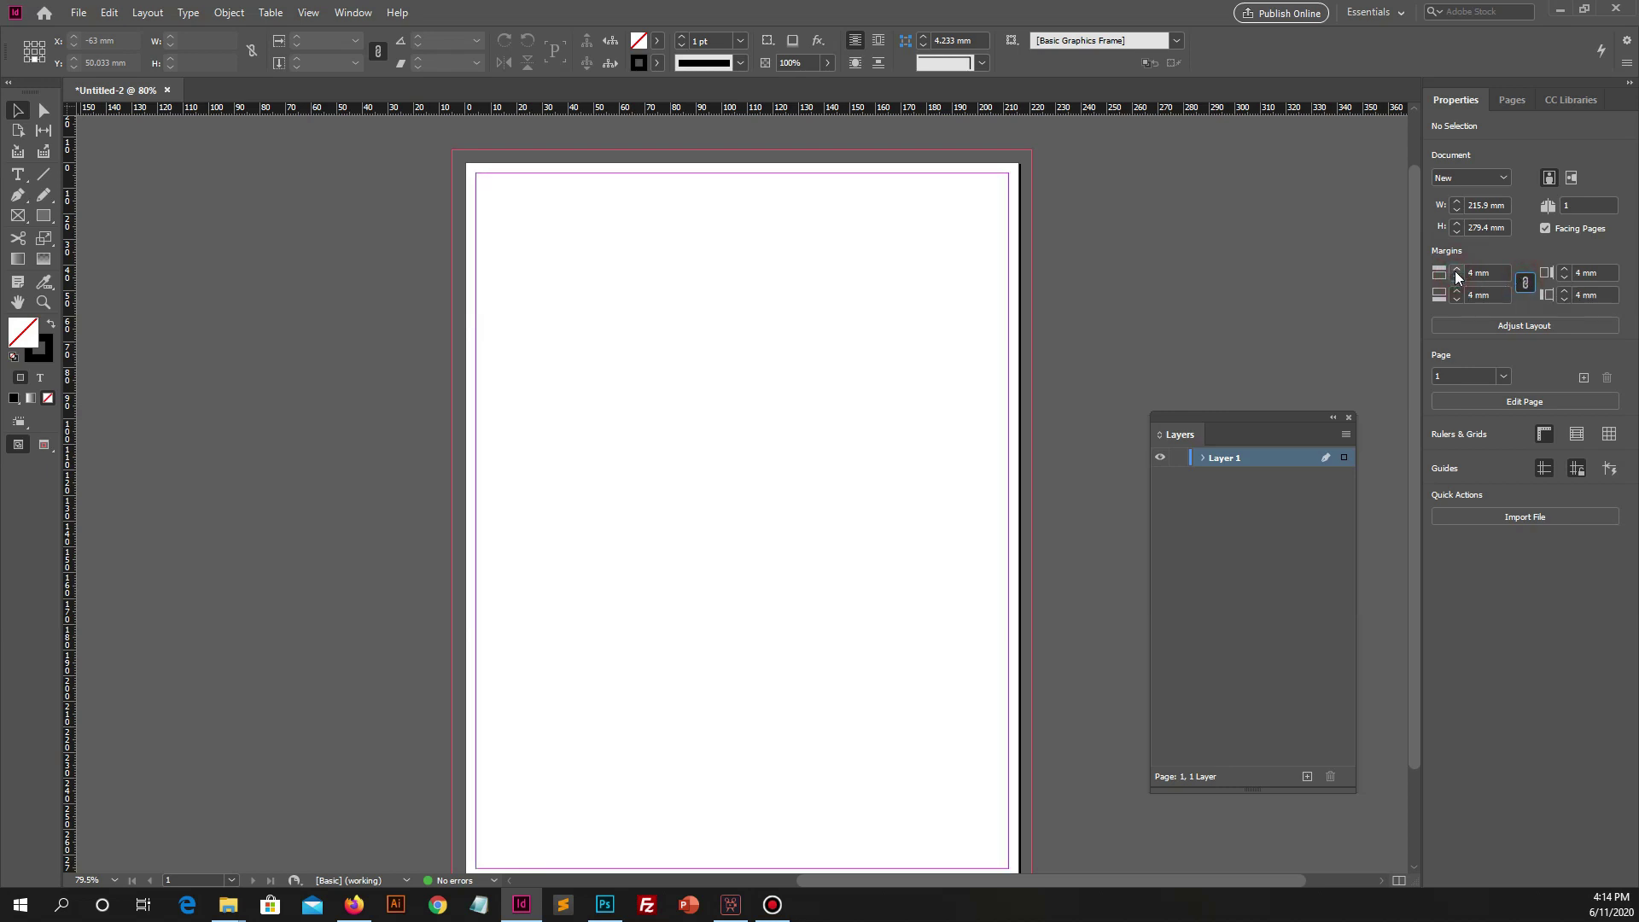
click(1458, 271)
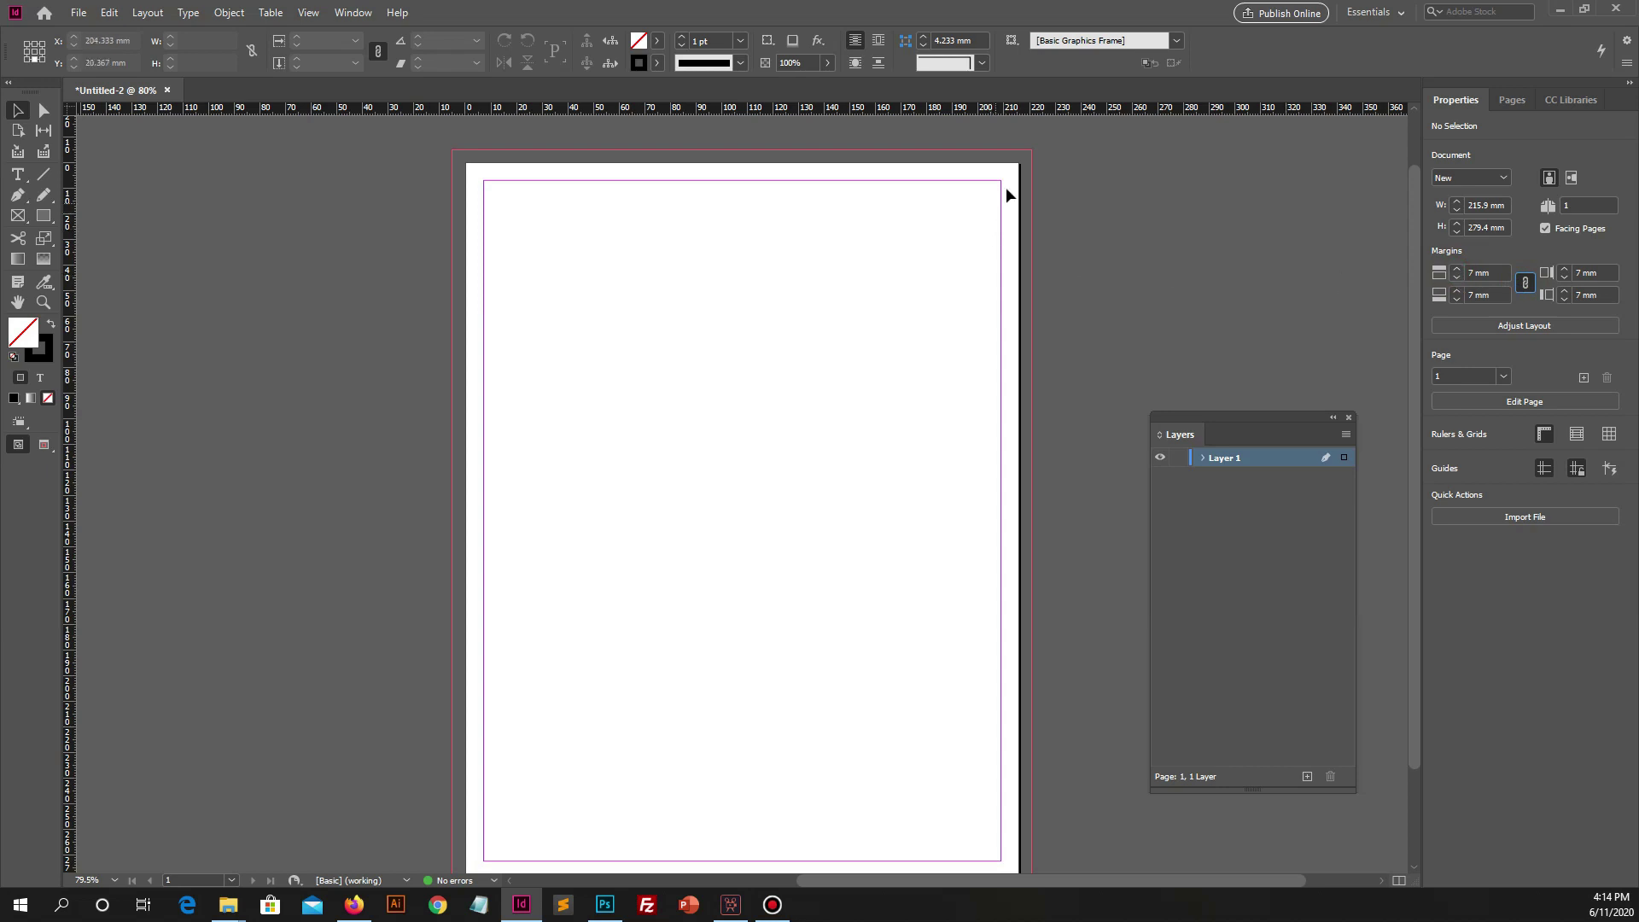
click(1480, 332)
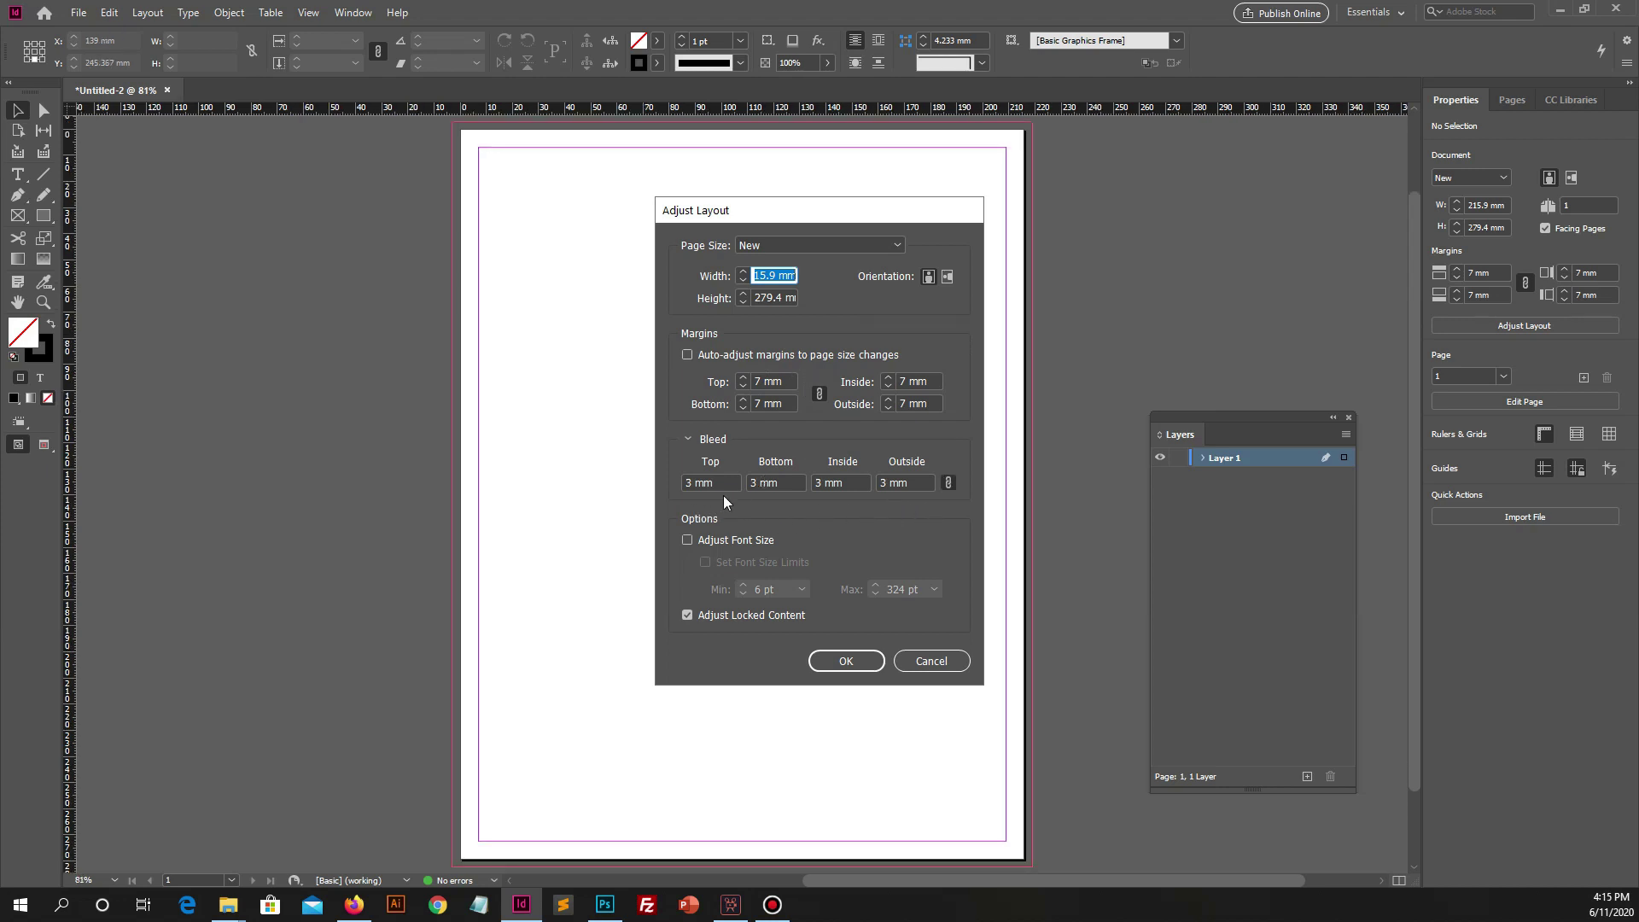
Enter a 5 mm top bleed, link all four bleed values to match, and confirm.
click(695, 483)
drag(694, 482, 685, 483)
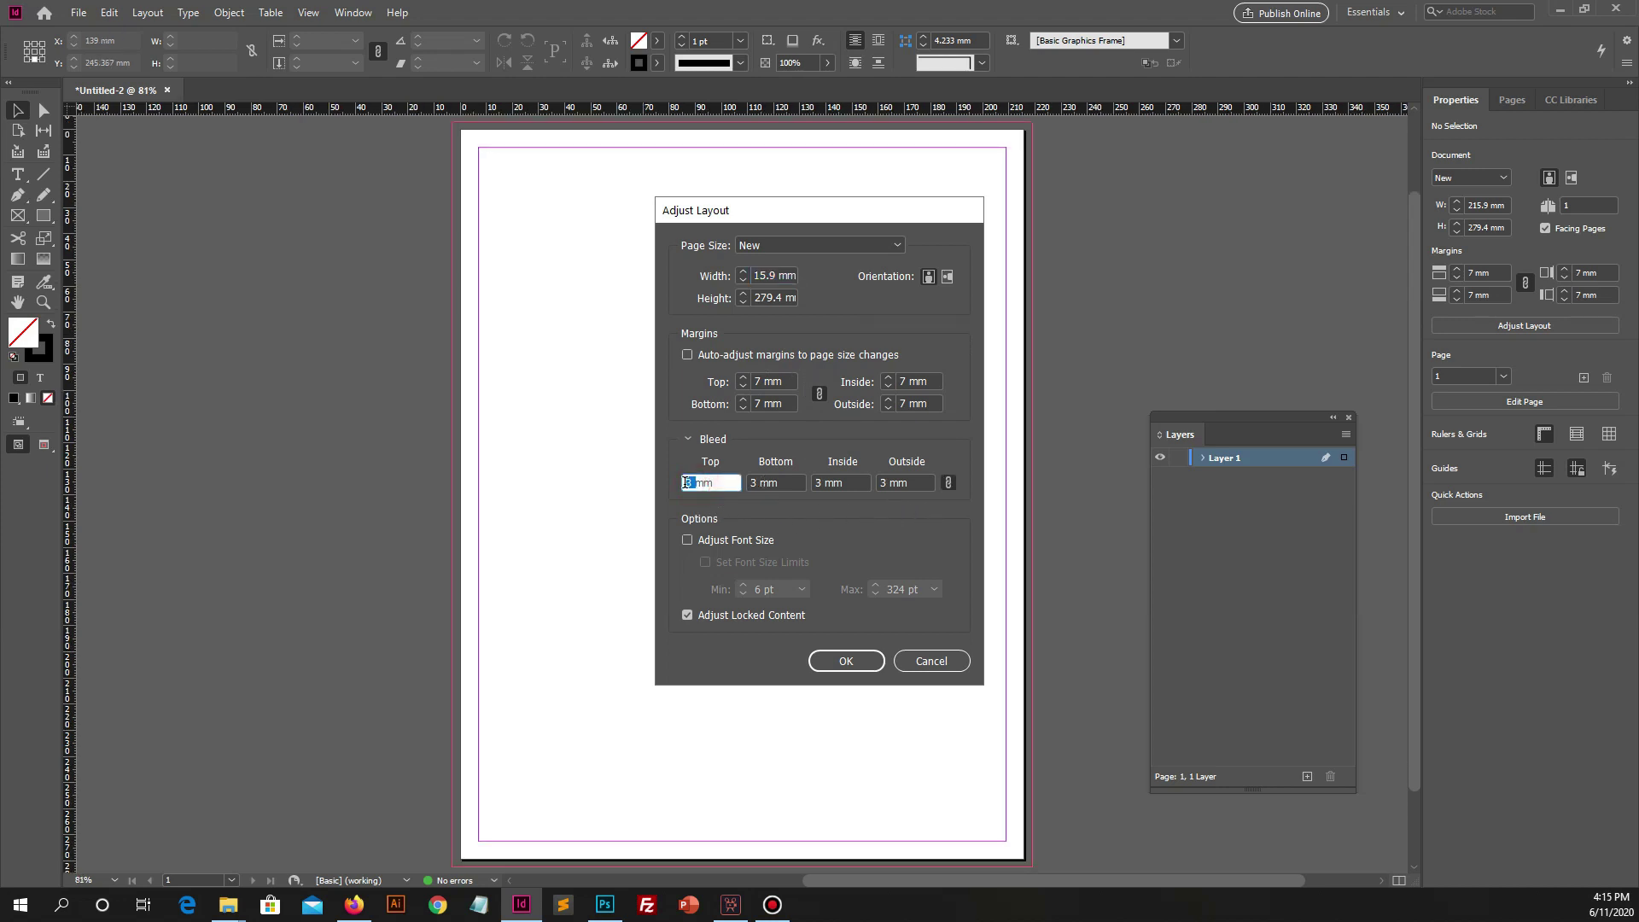
text(5)
click(946, 484)
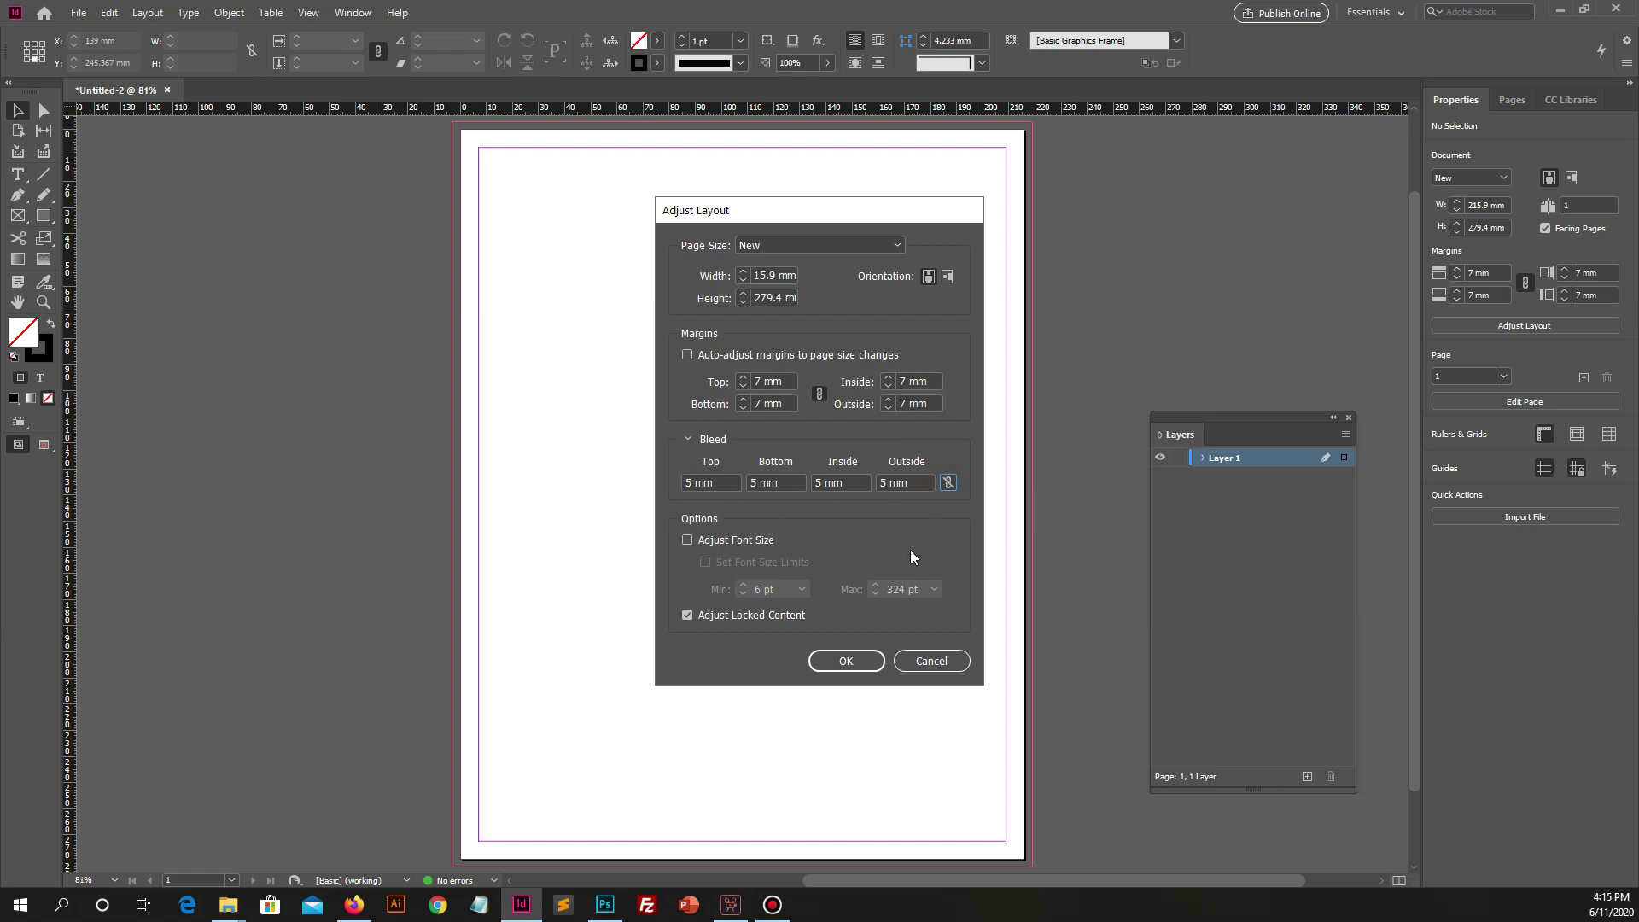
click(835, 661)
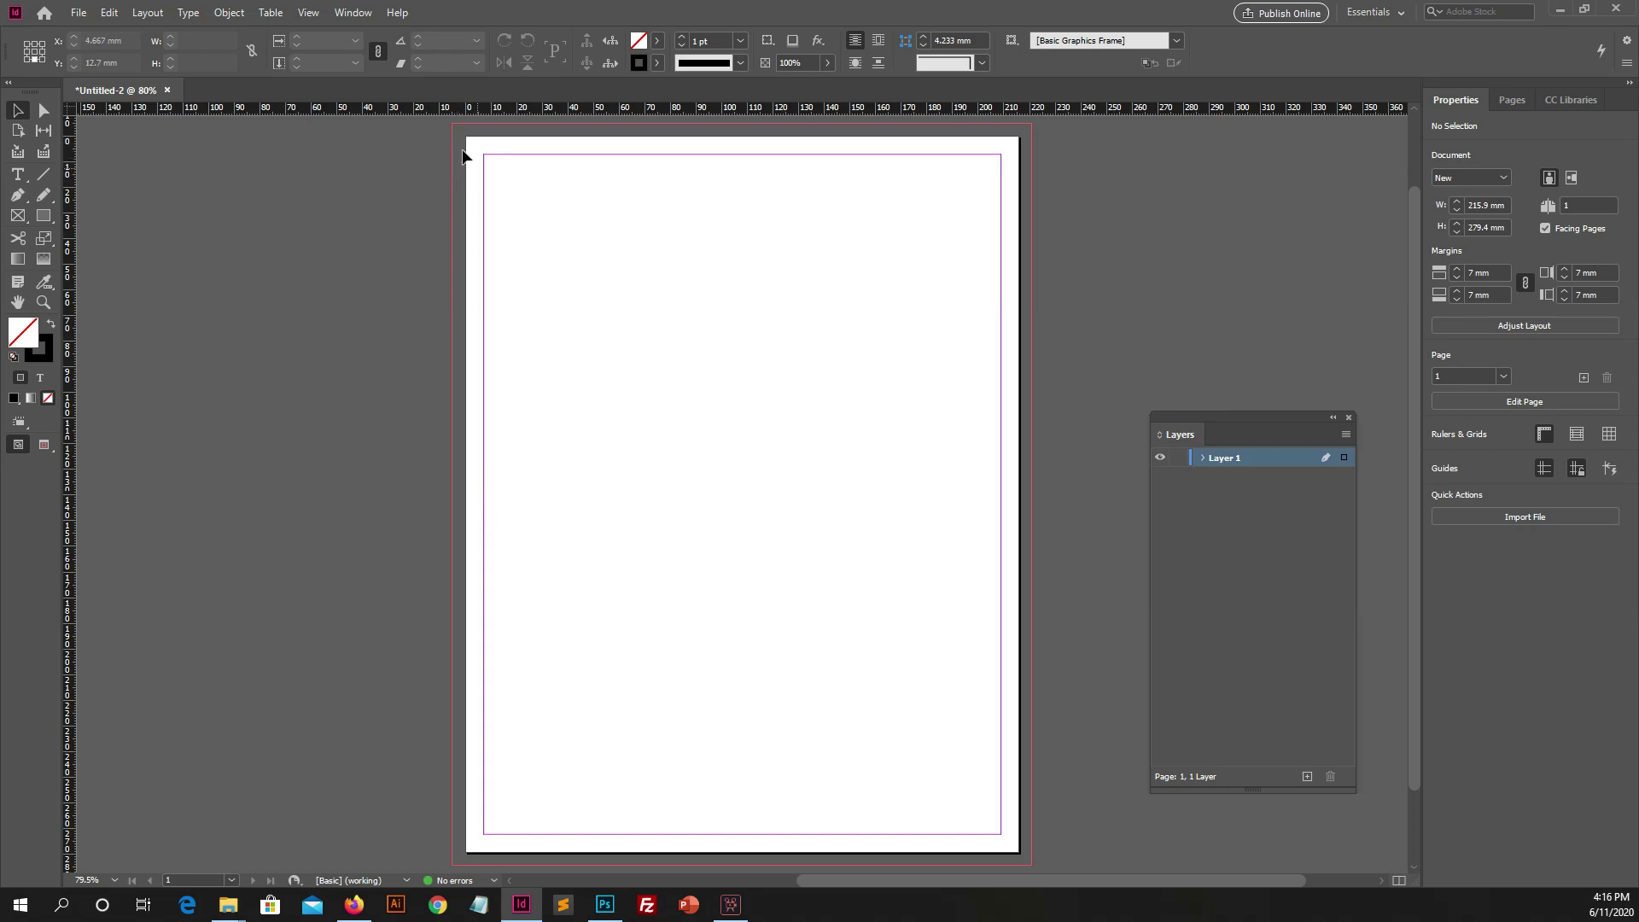
Select the Rectangle Tool in the toolbar.
click(44, 215)
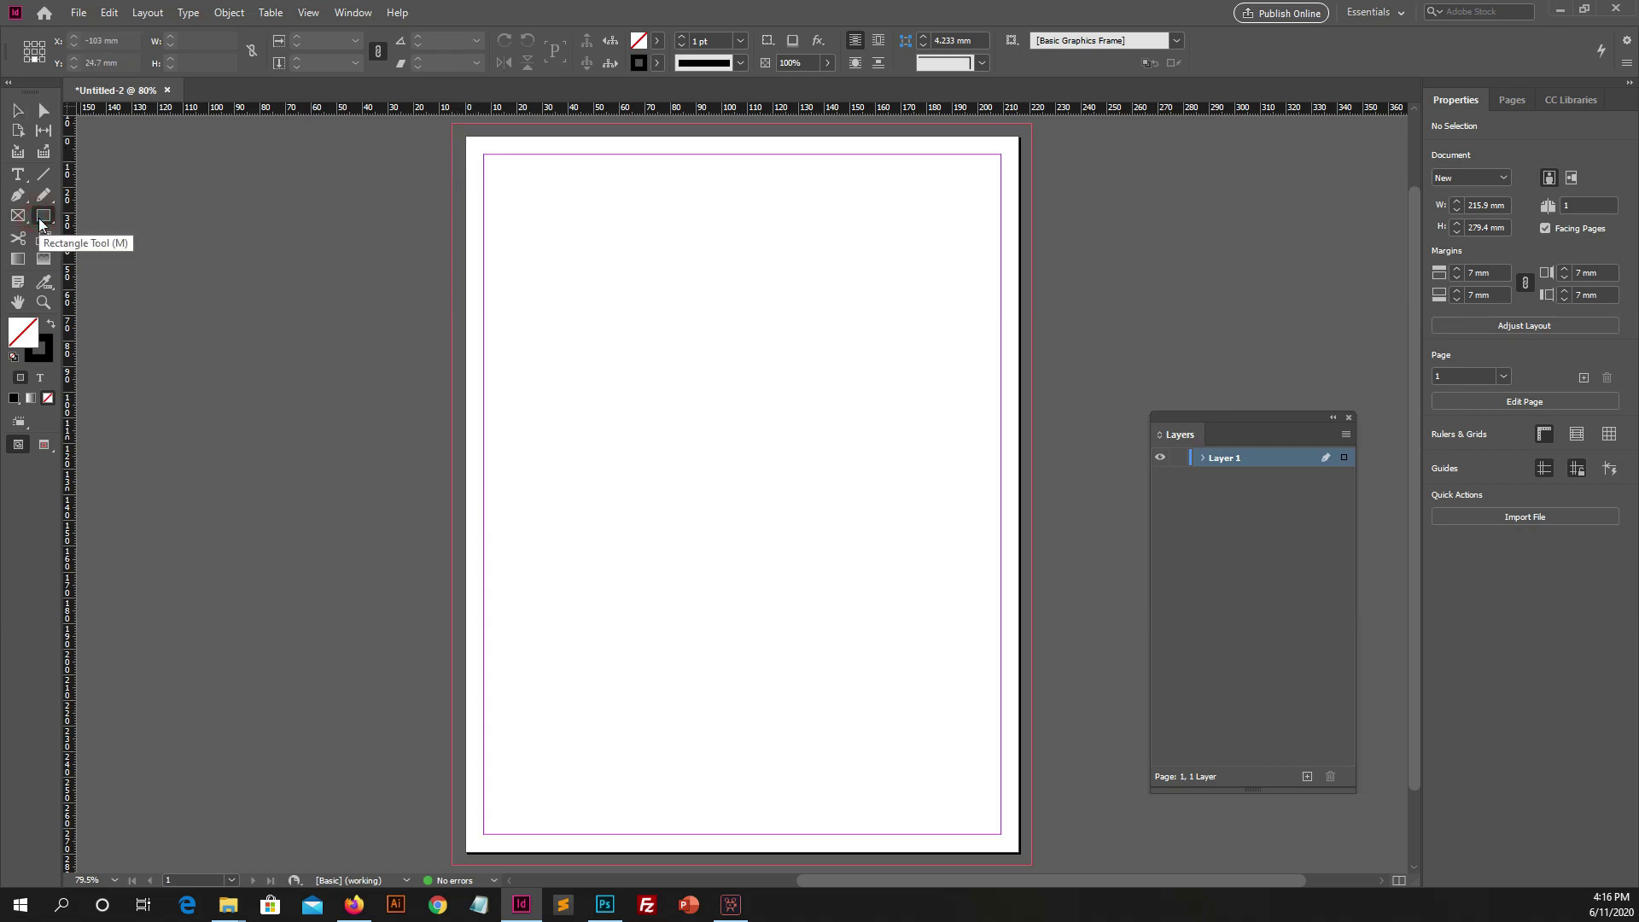
Draw a black-filled, strokeless square about 94 × 93 mm from the top-left bleed corner.
drag(452, 123, 693, 362)
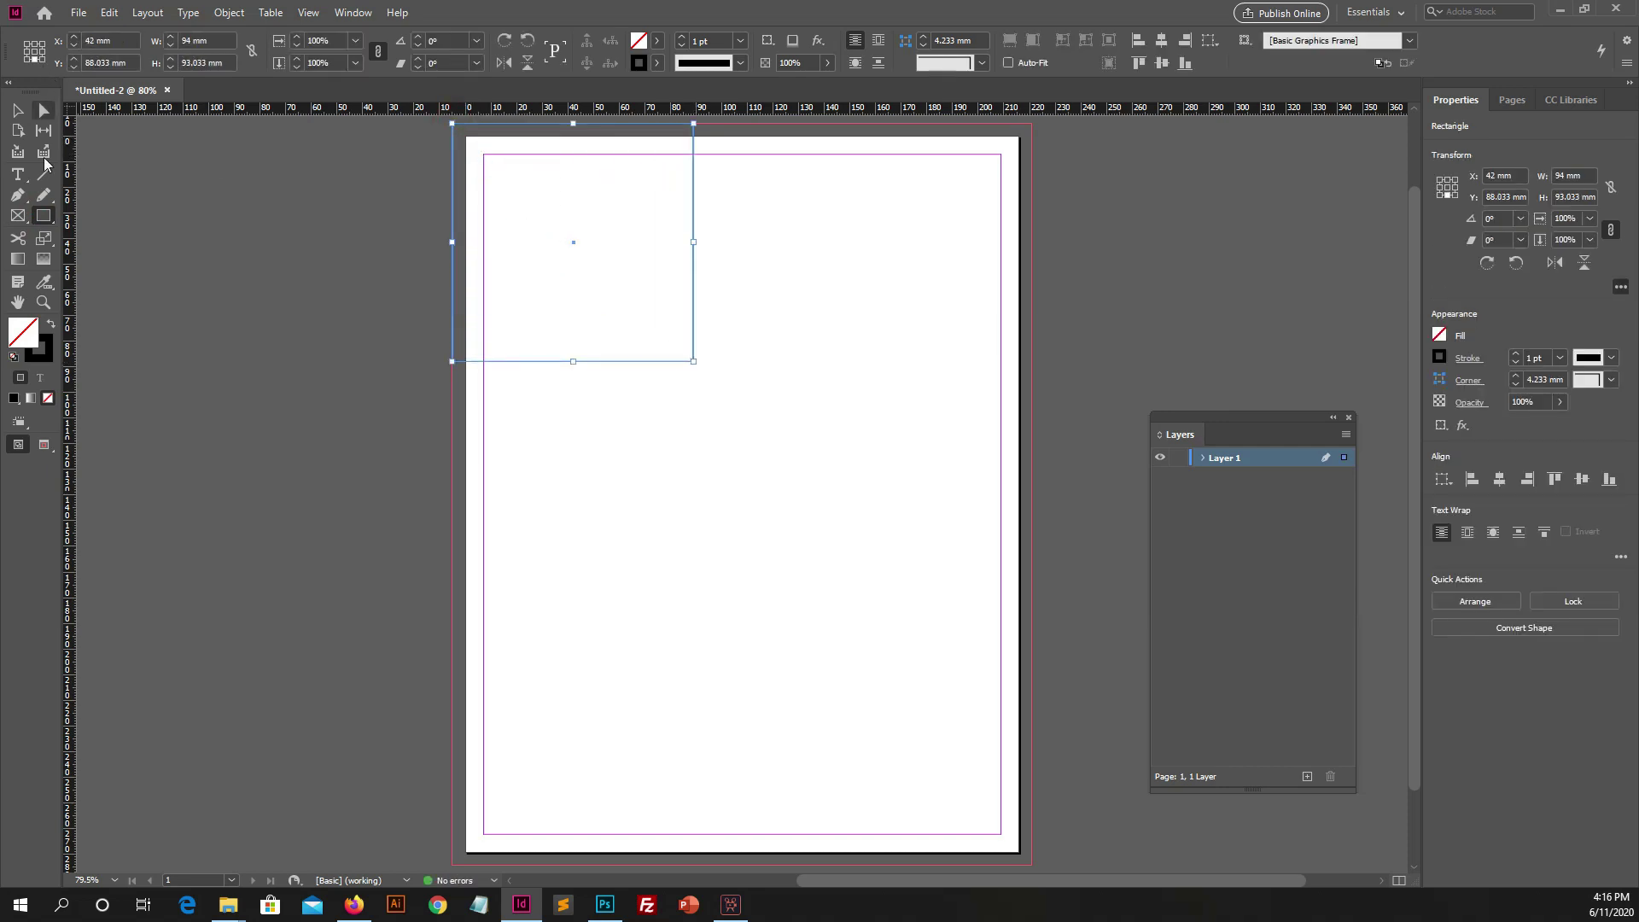
double_click(23, 331)
click(765, 561)
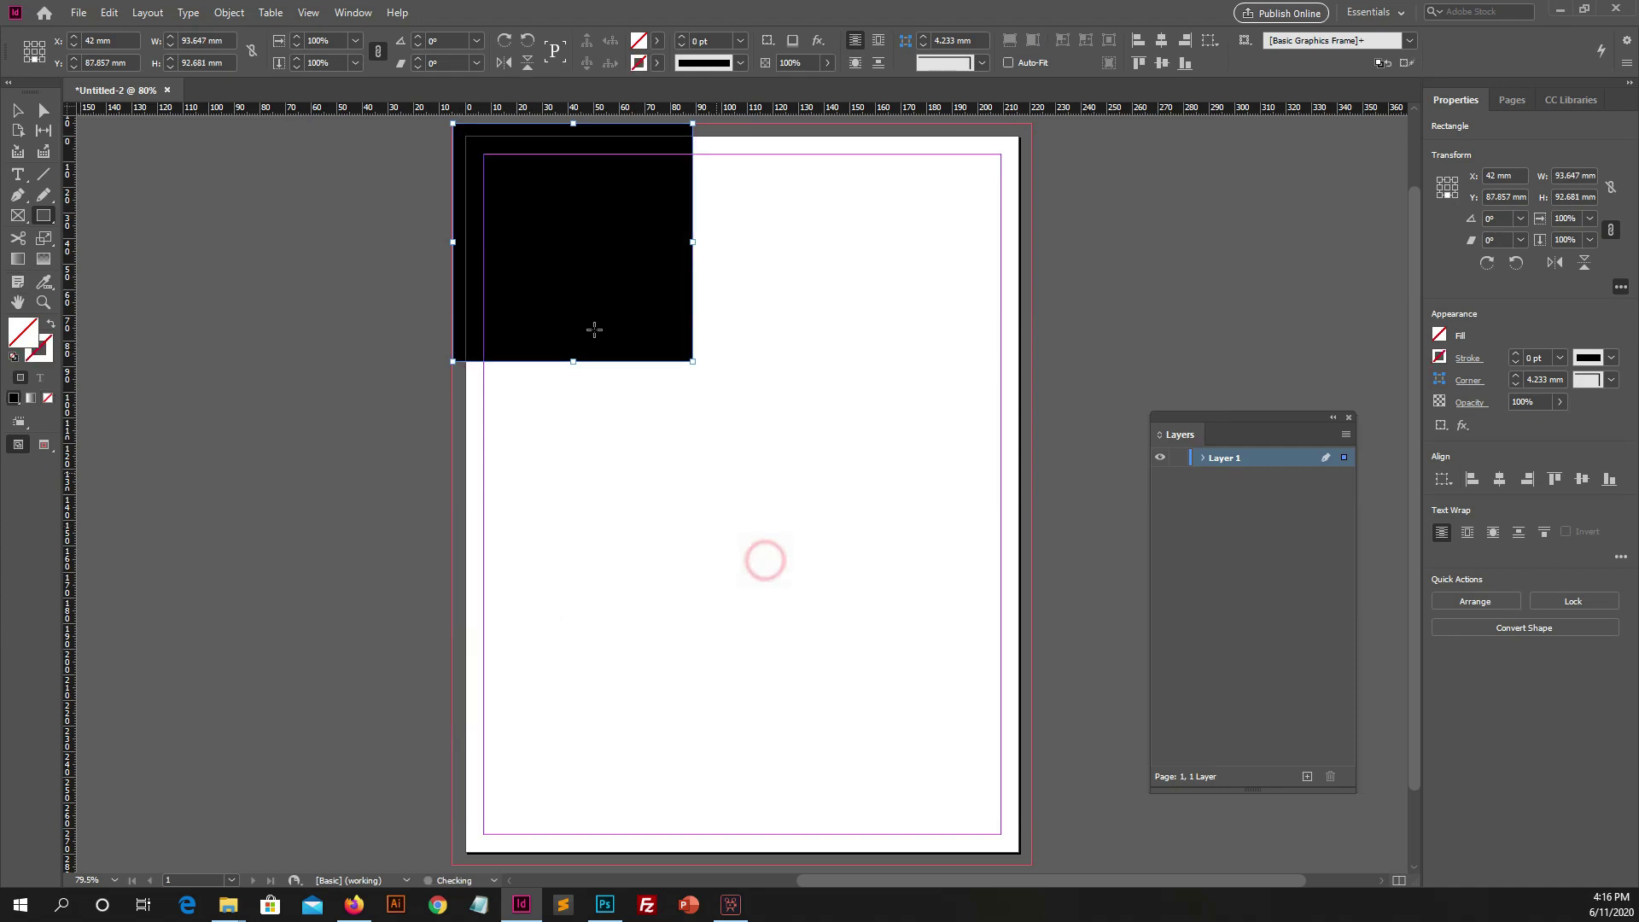
click(18, 111)
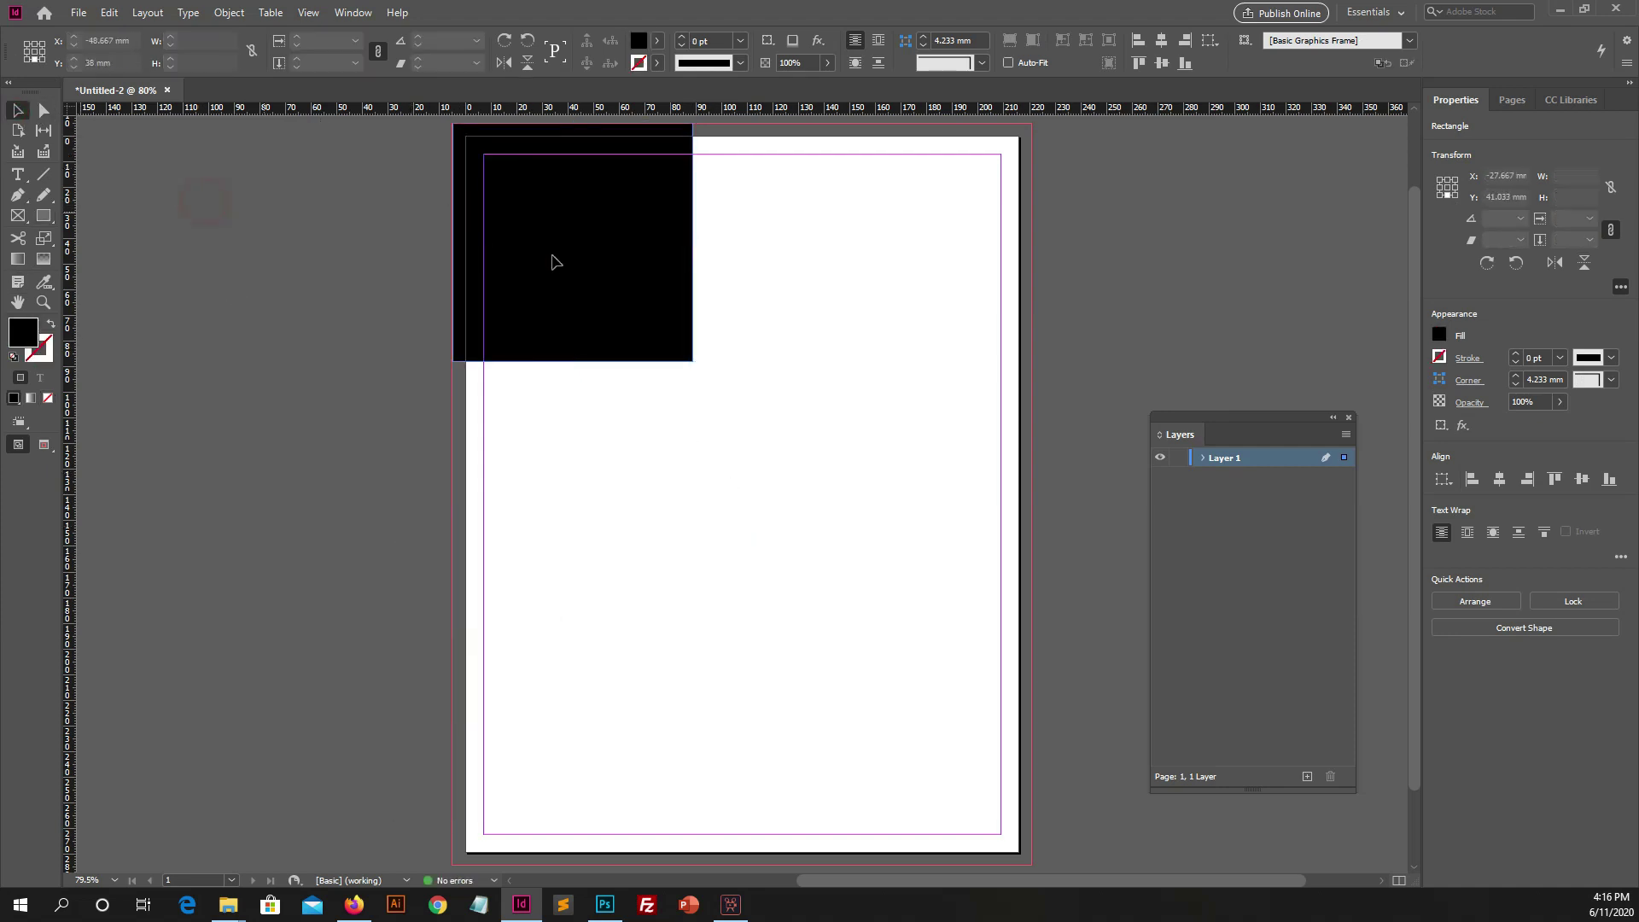
mouse_move(554, 252)
mouse_down()
mouse_move(572, 275)
mouse_move(554, 252)
mouse_up()
click(391, 310)
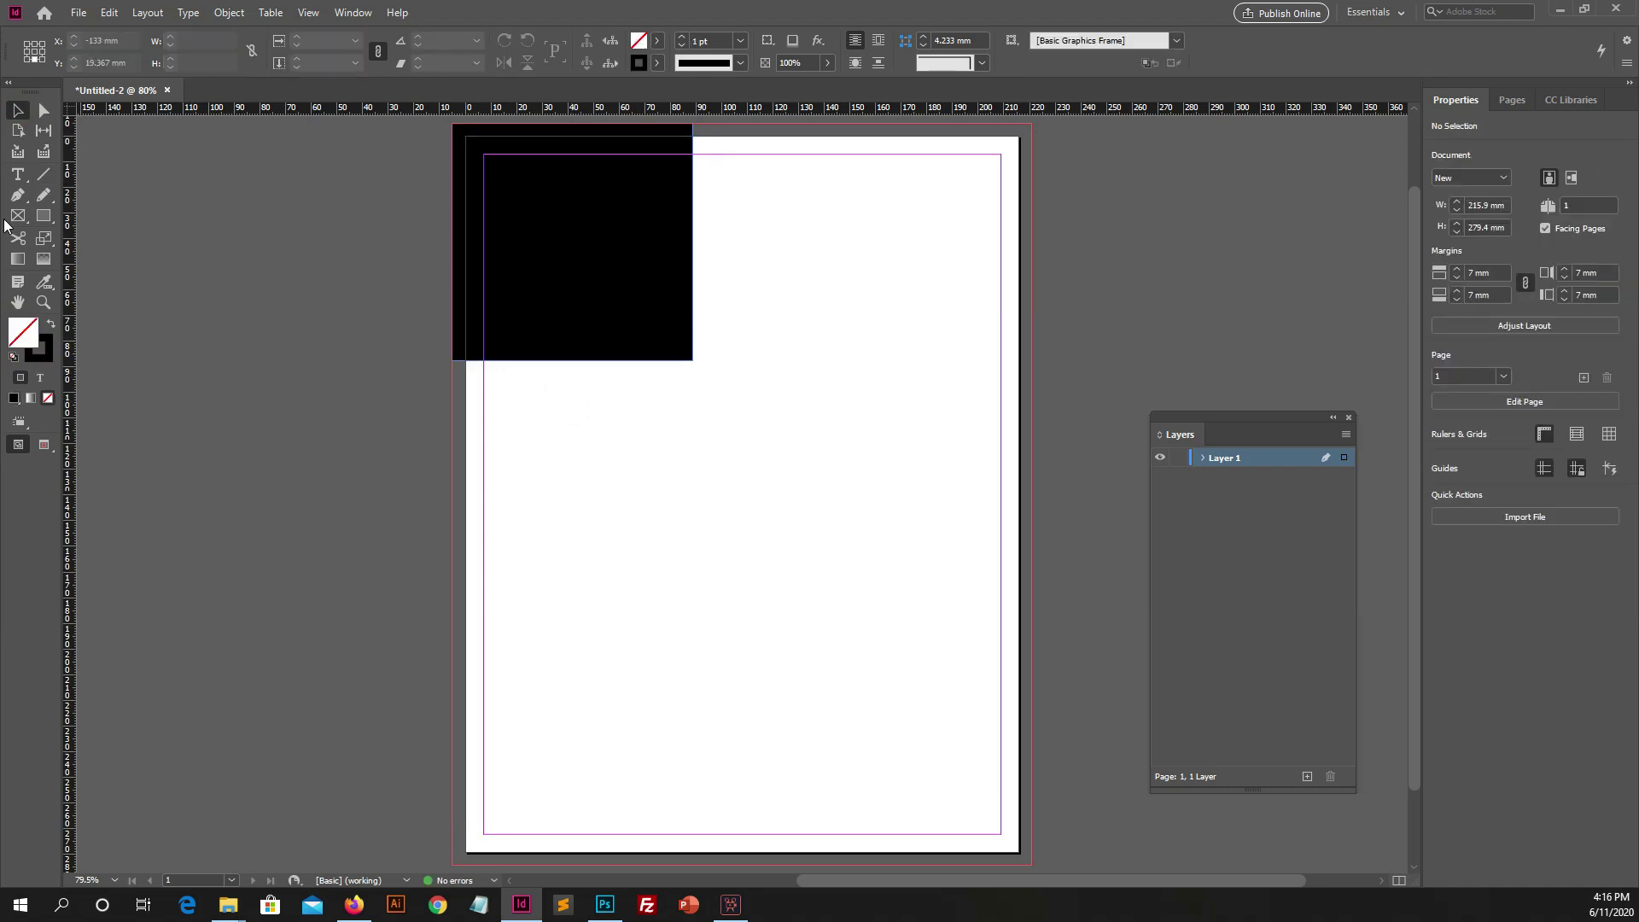
Draw a rectangle frame in the lower middle of the page and place the fashion photo in it.
click(18, 216)
drag(614, 410, 854, 852)
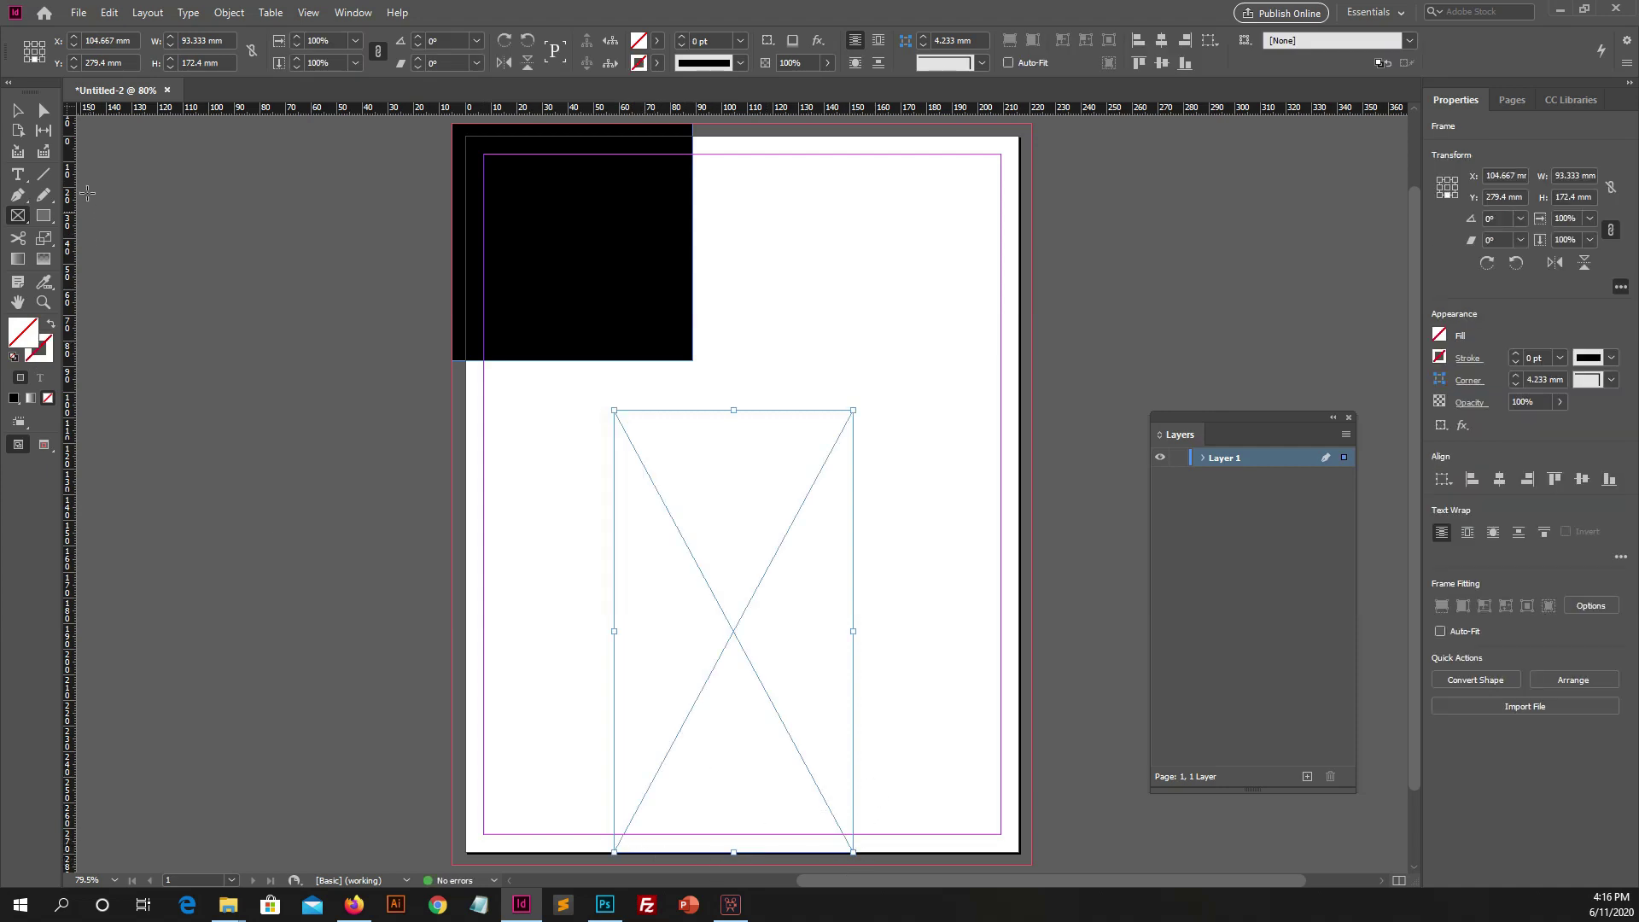
click(17, 110)
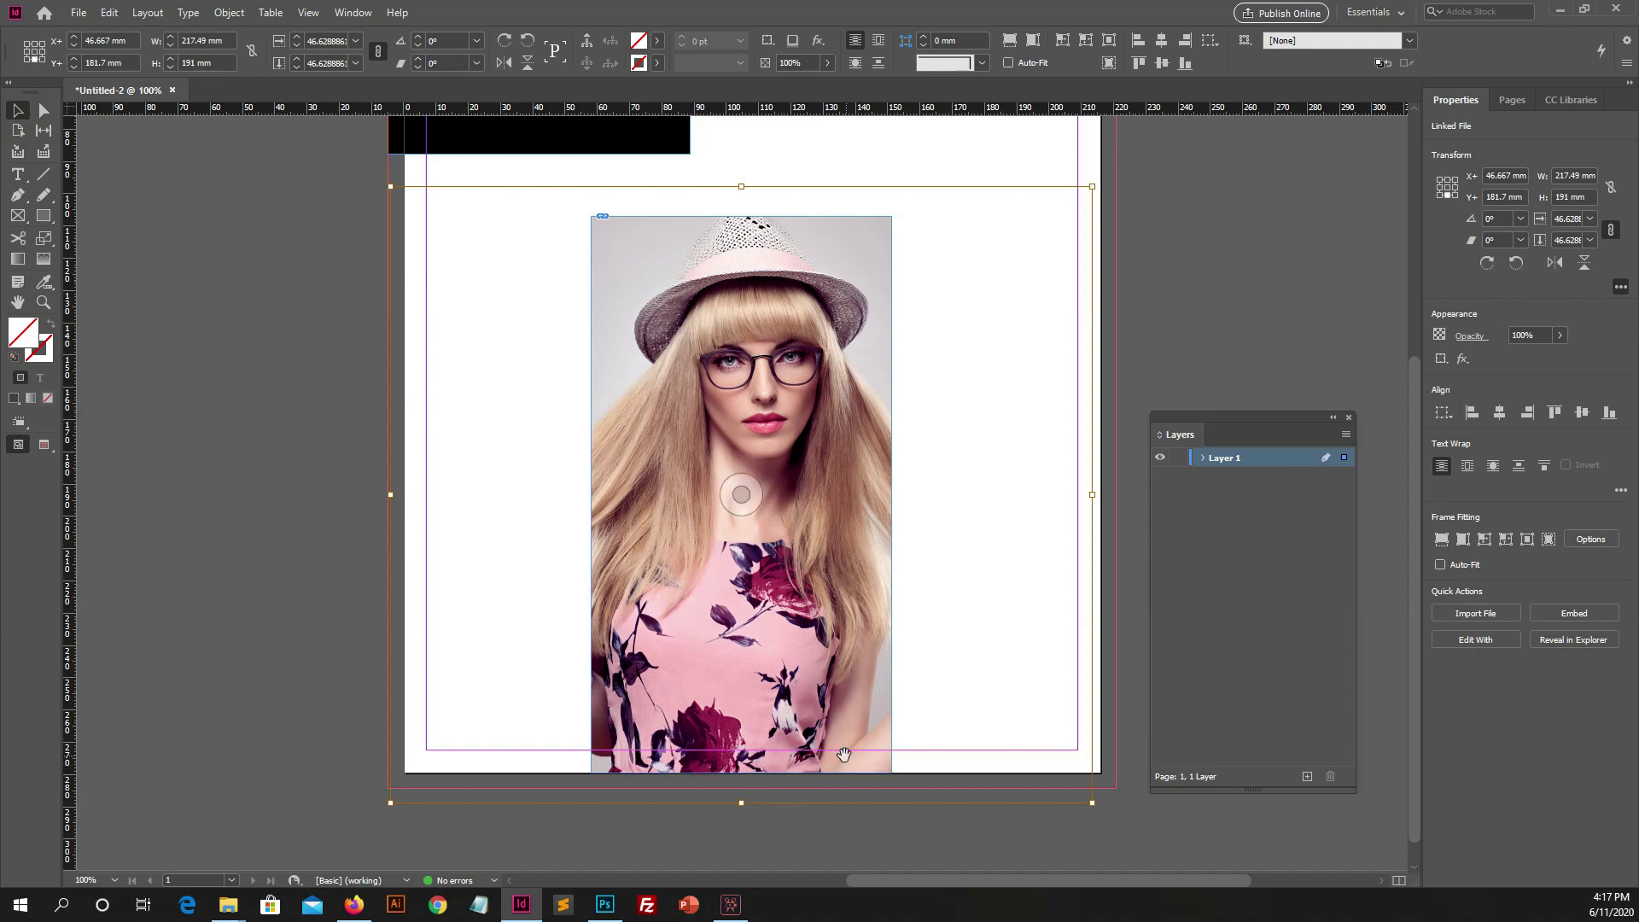
key(ctrl+alt+c)
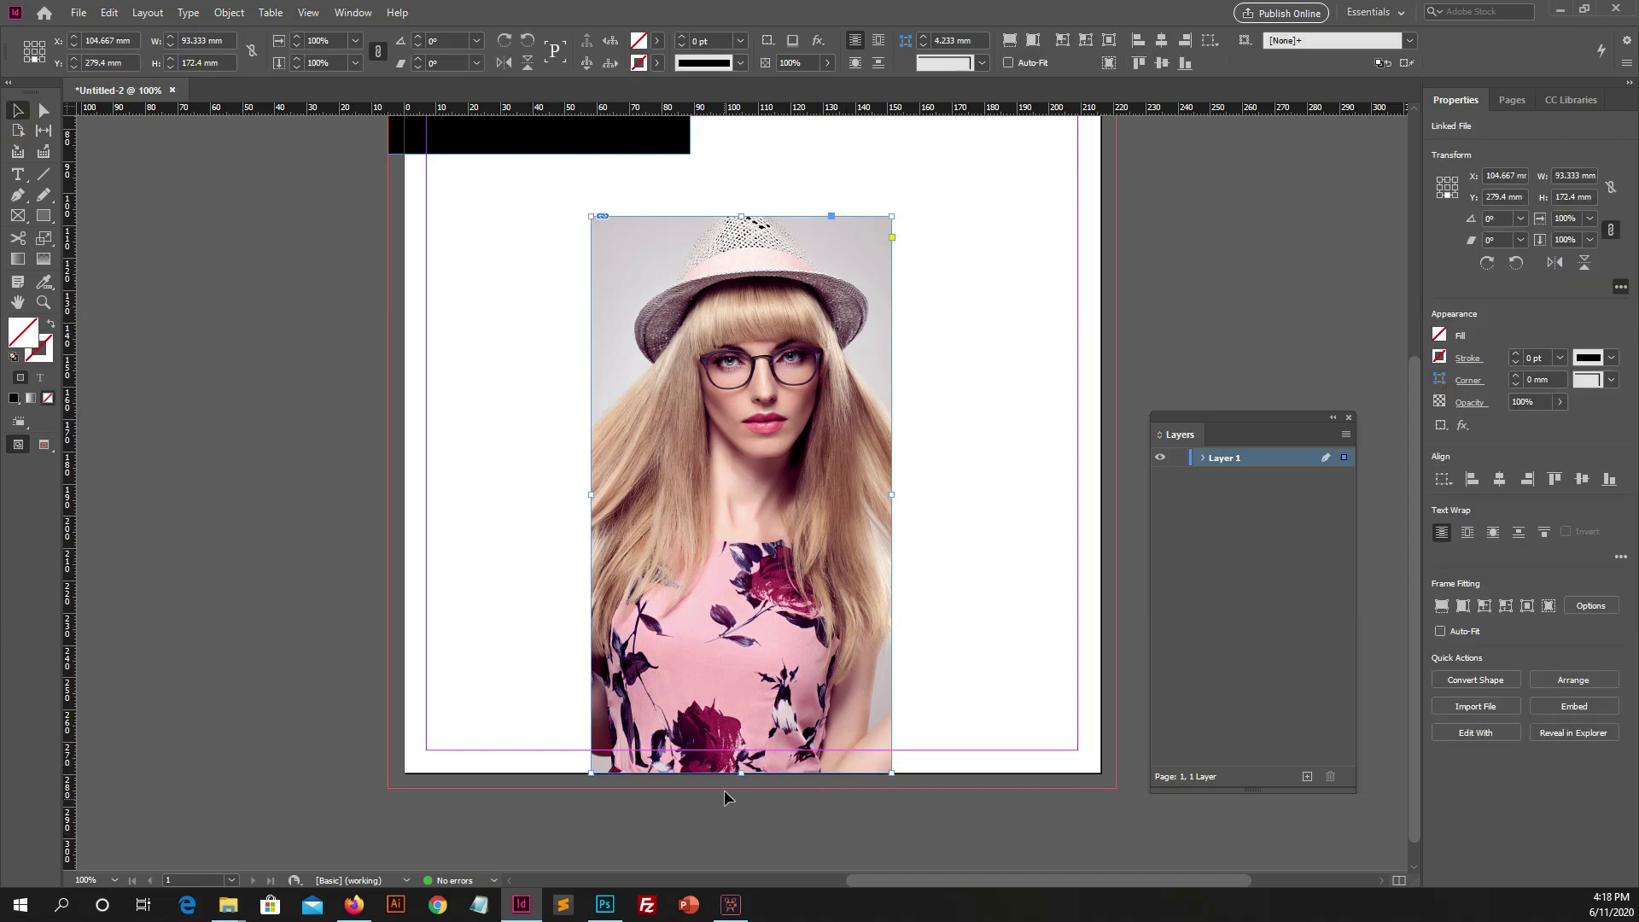
Stretch the photo frame's bottom and right edges out to the bleed guides.
drag(742, 777, 742, 788)
click(770, 812)
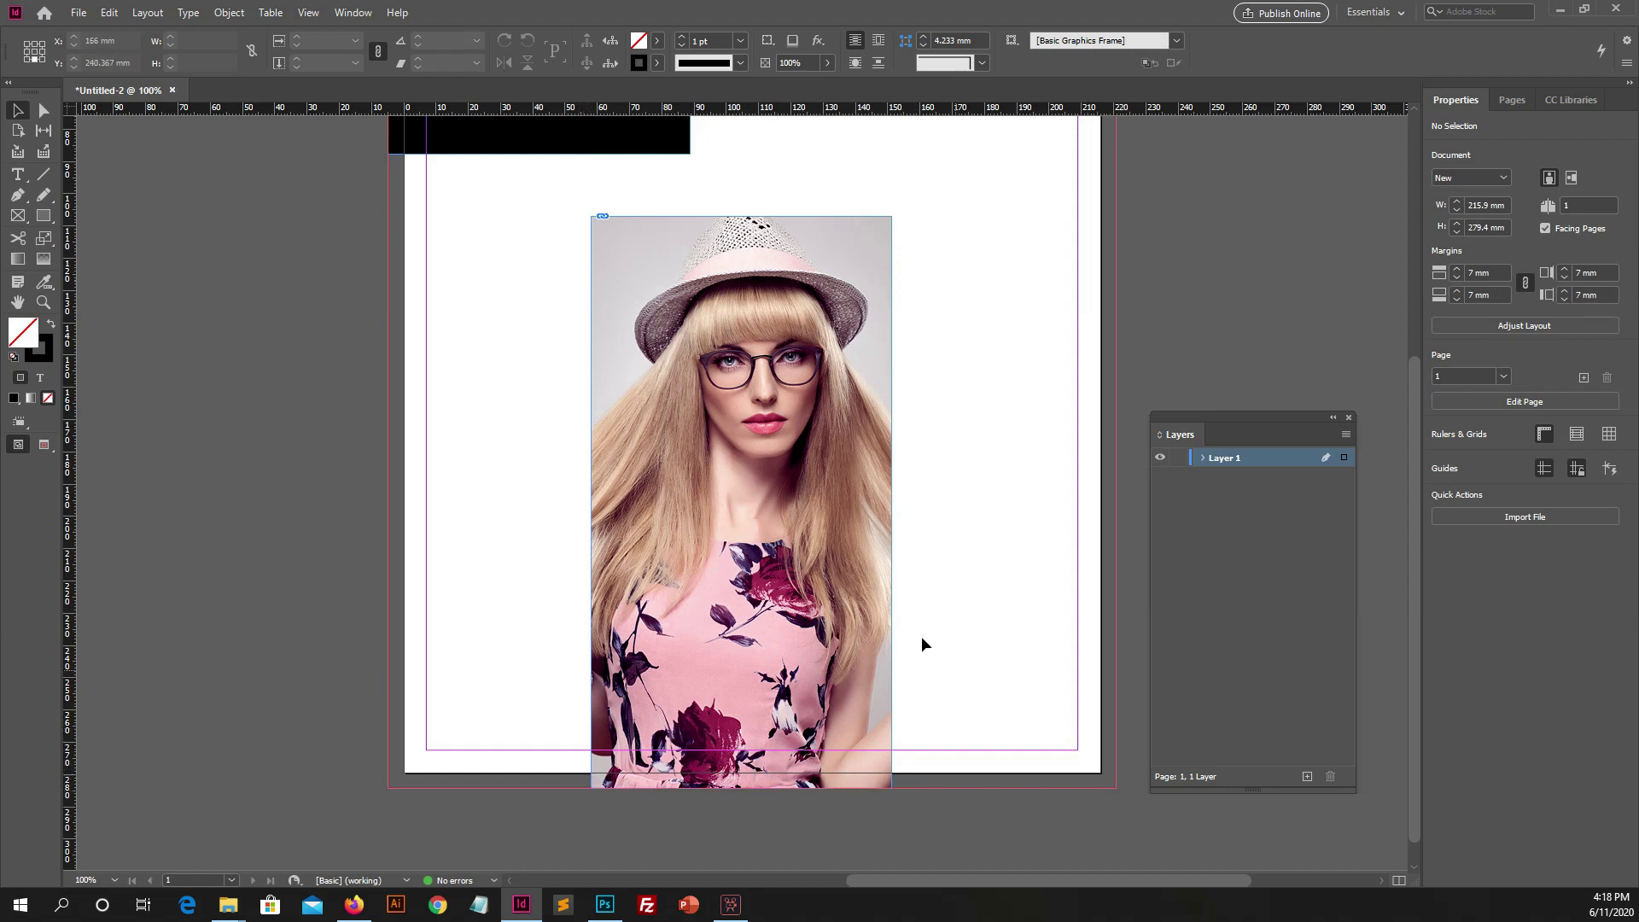
click(886, 549)
drag(892, 512, 1098, 542)
double_click(825, 359)
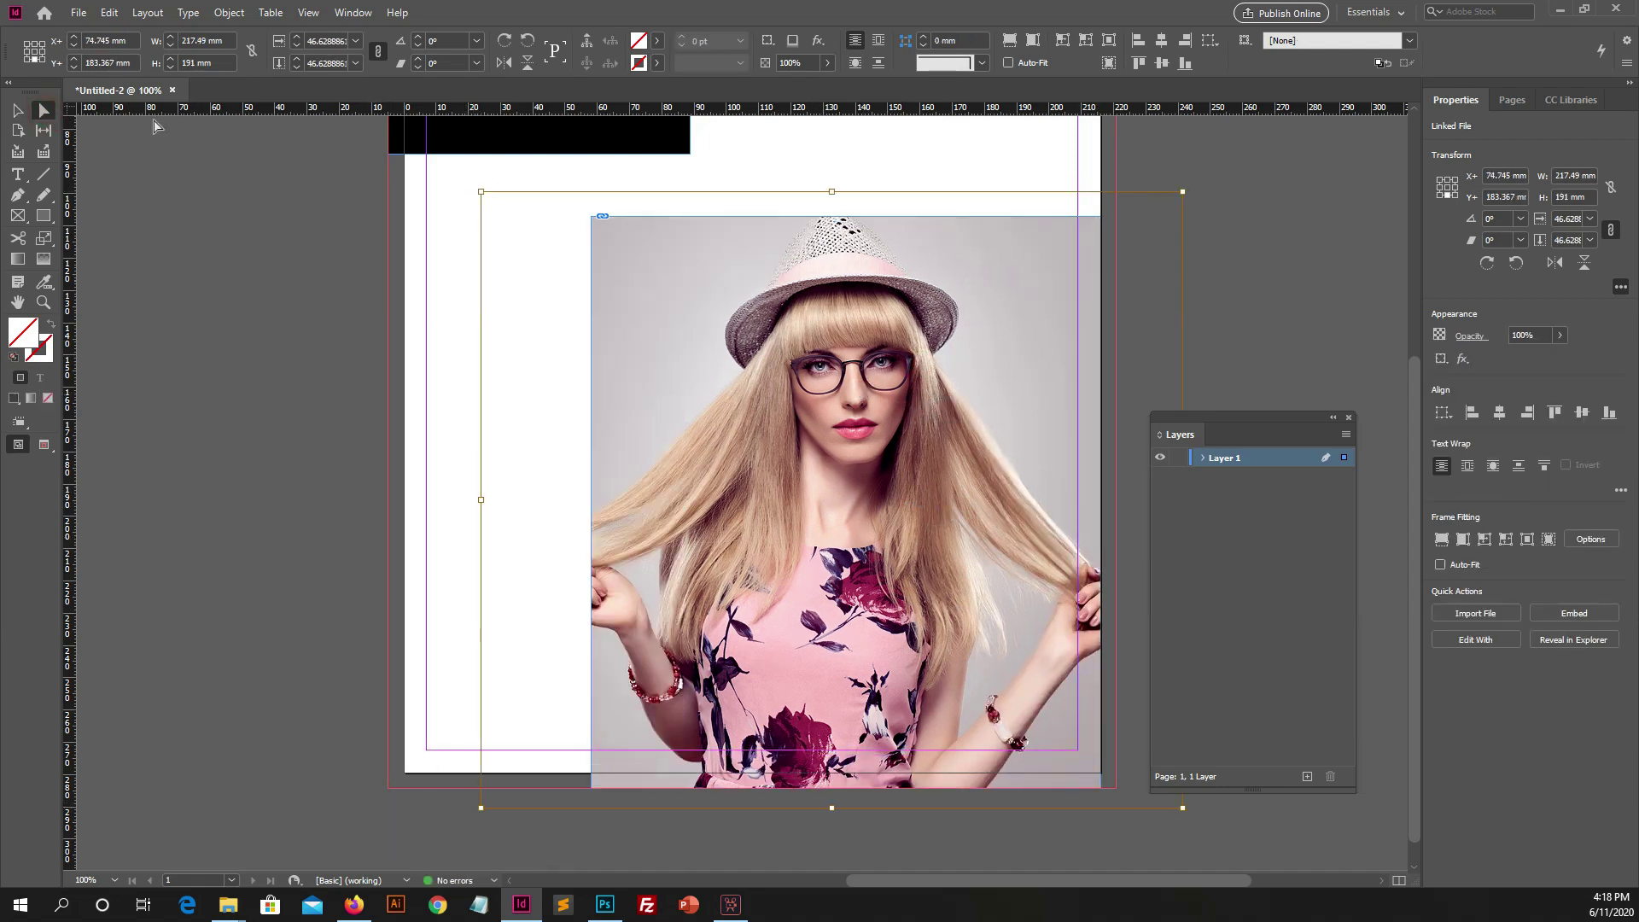
click(16, 109)
click(1037, 607)
drag(1102, 504, 1116, 506)
click(1197, 388)
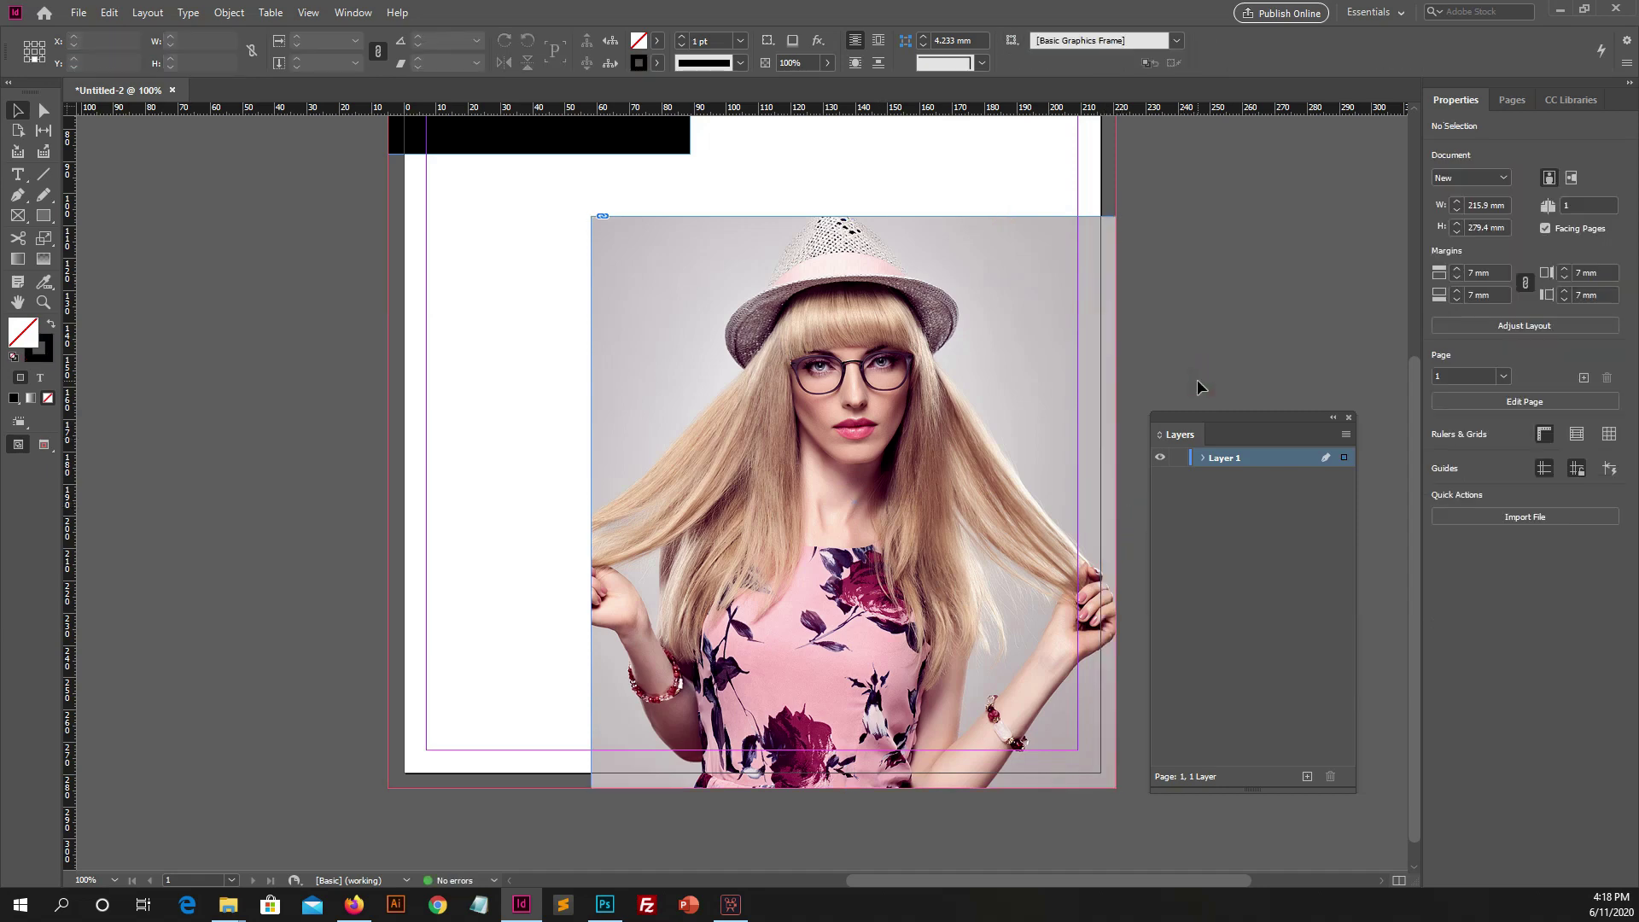
scroll(999, 597, up, 4)
scroll(1007, 611, down, 2)
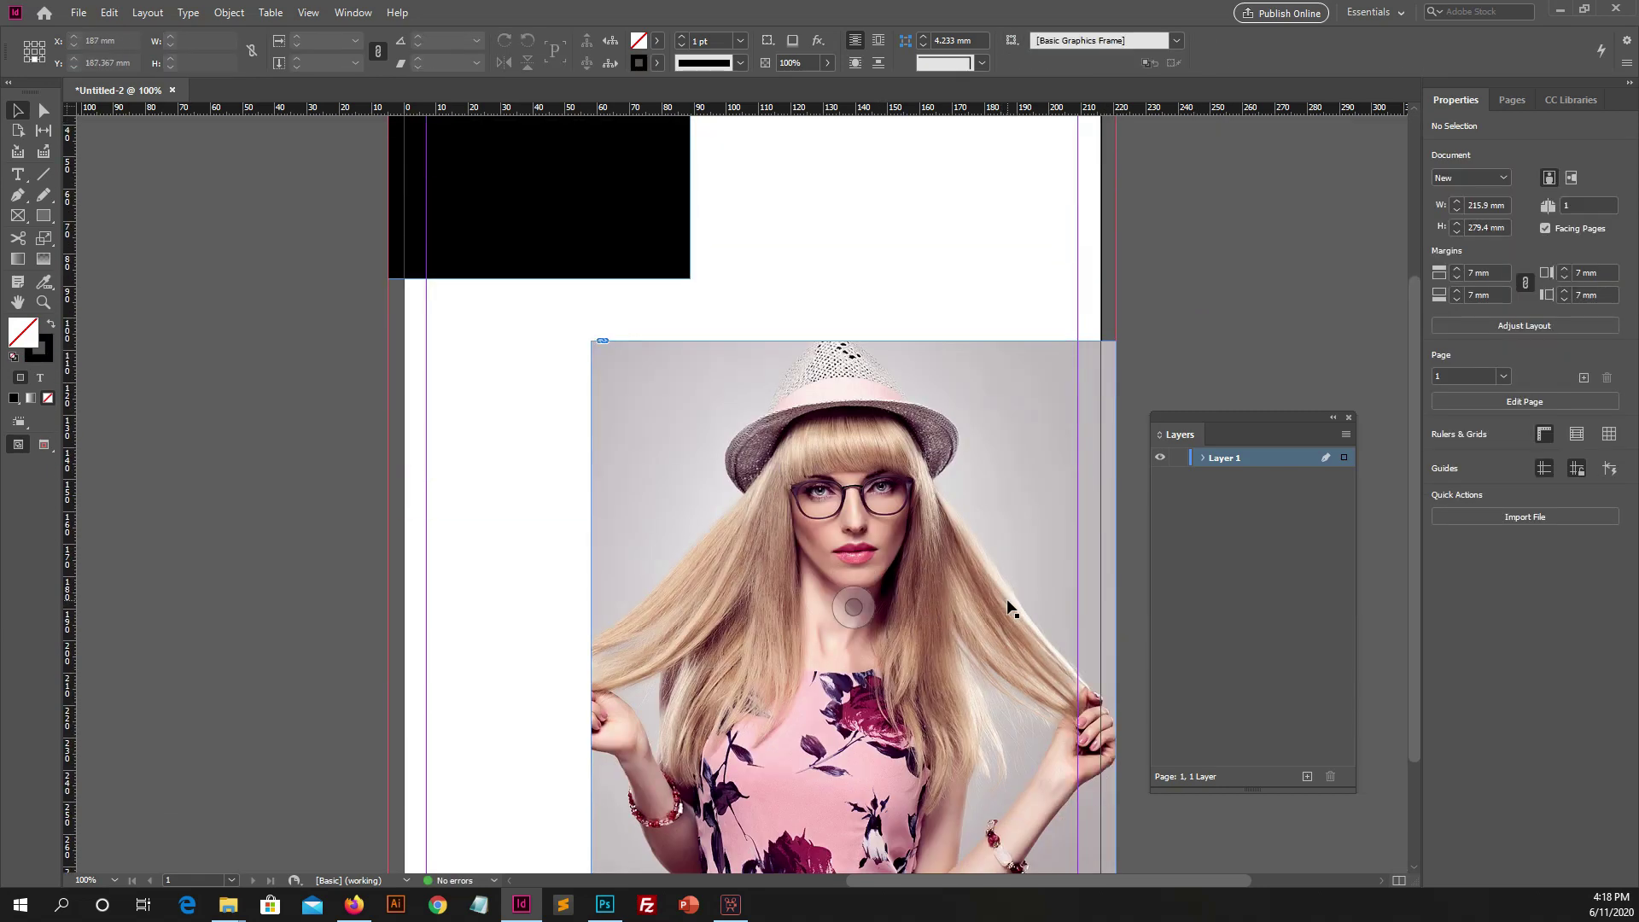
scroll(1011, 607, down, 2)
scroll(1011, 607, up, 1)
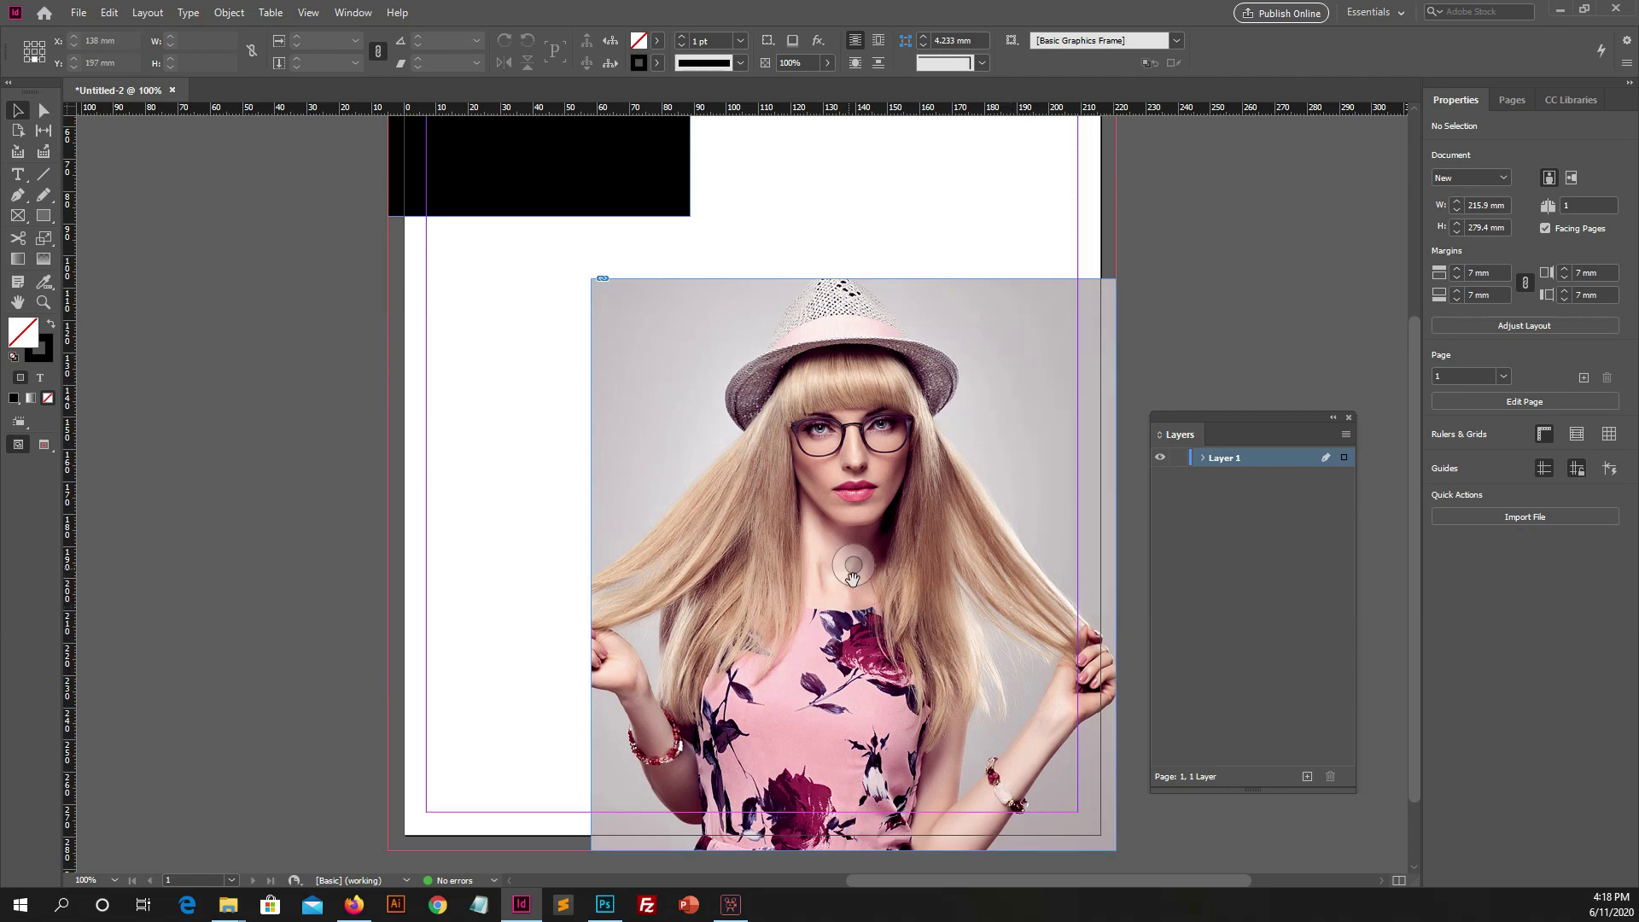
scroll(862, 572, up, 4)
scroll(879, 565, down, 2)
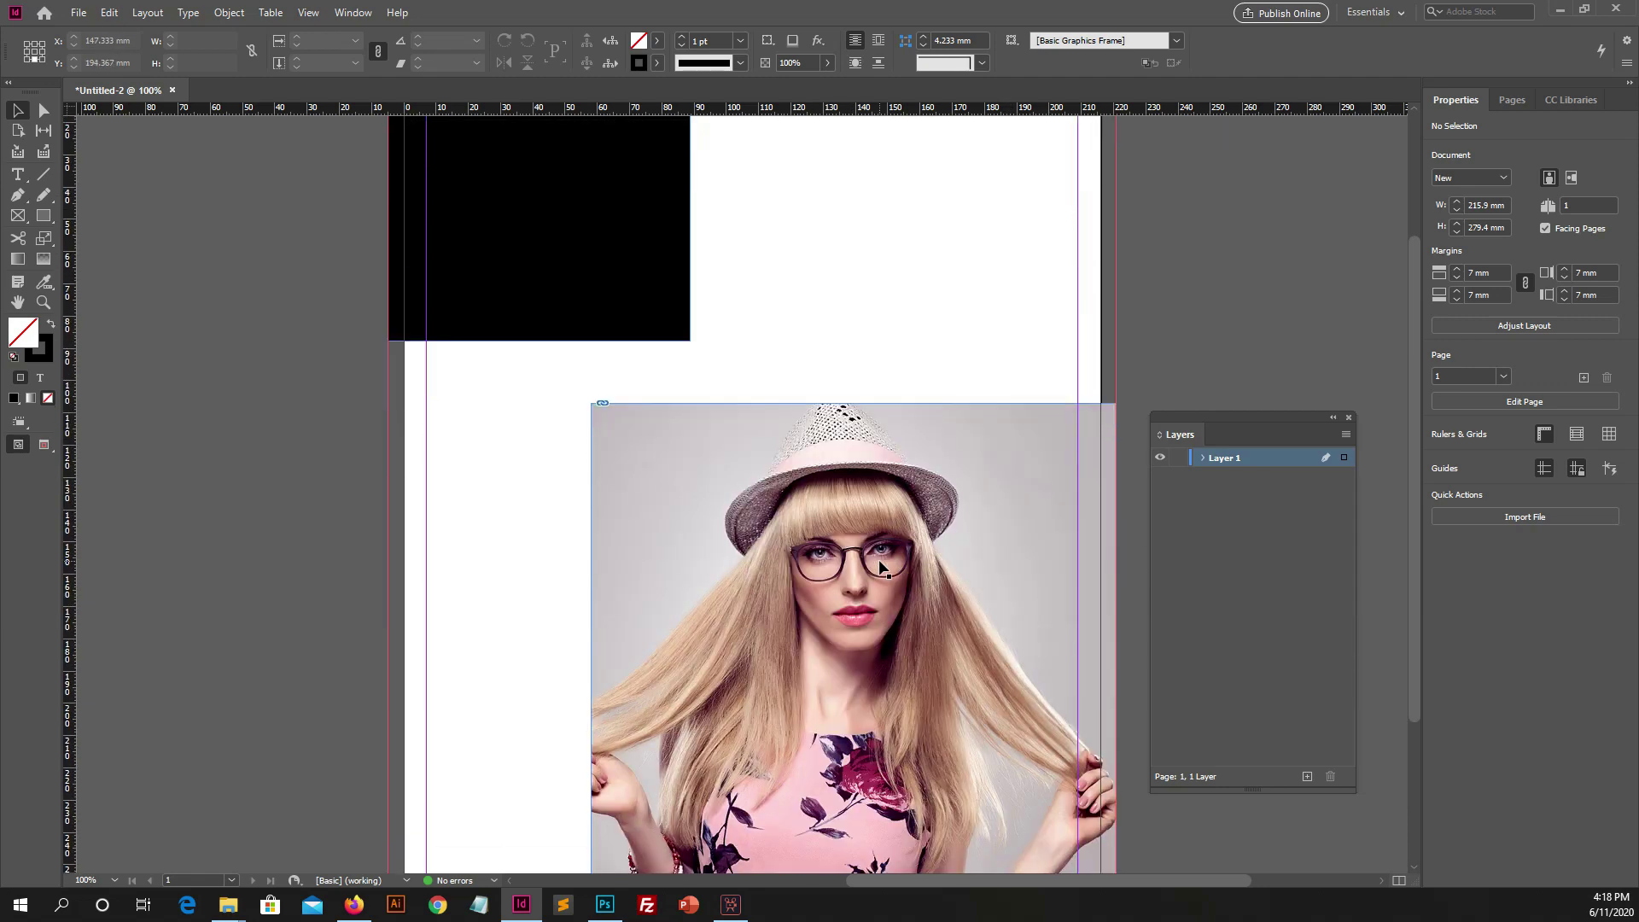
scroll(880, 567, up, 1)
scroll(871, 565, down, 1)
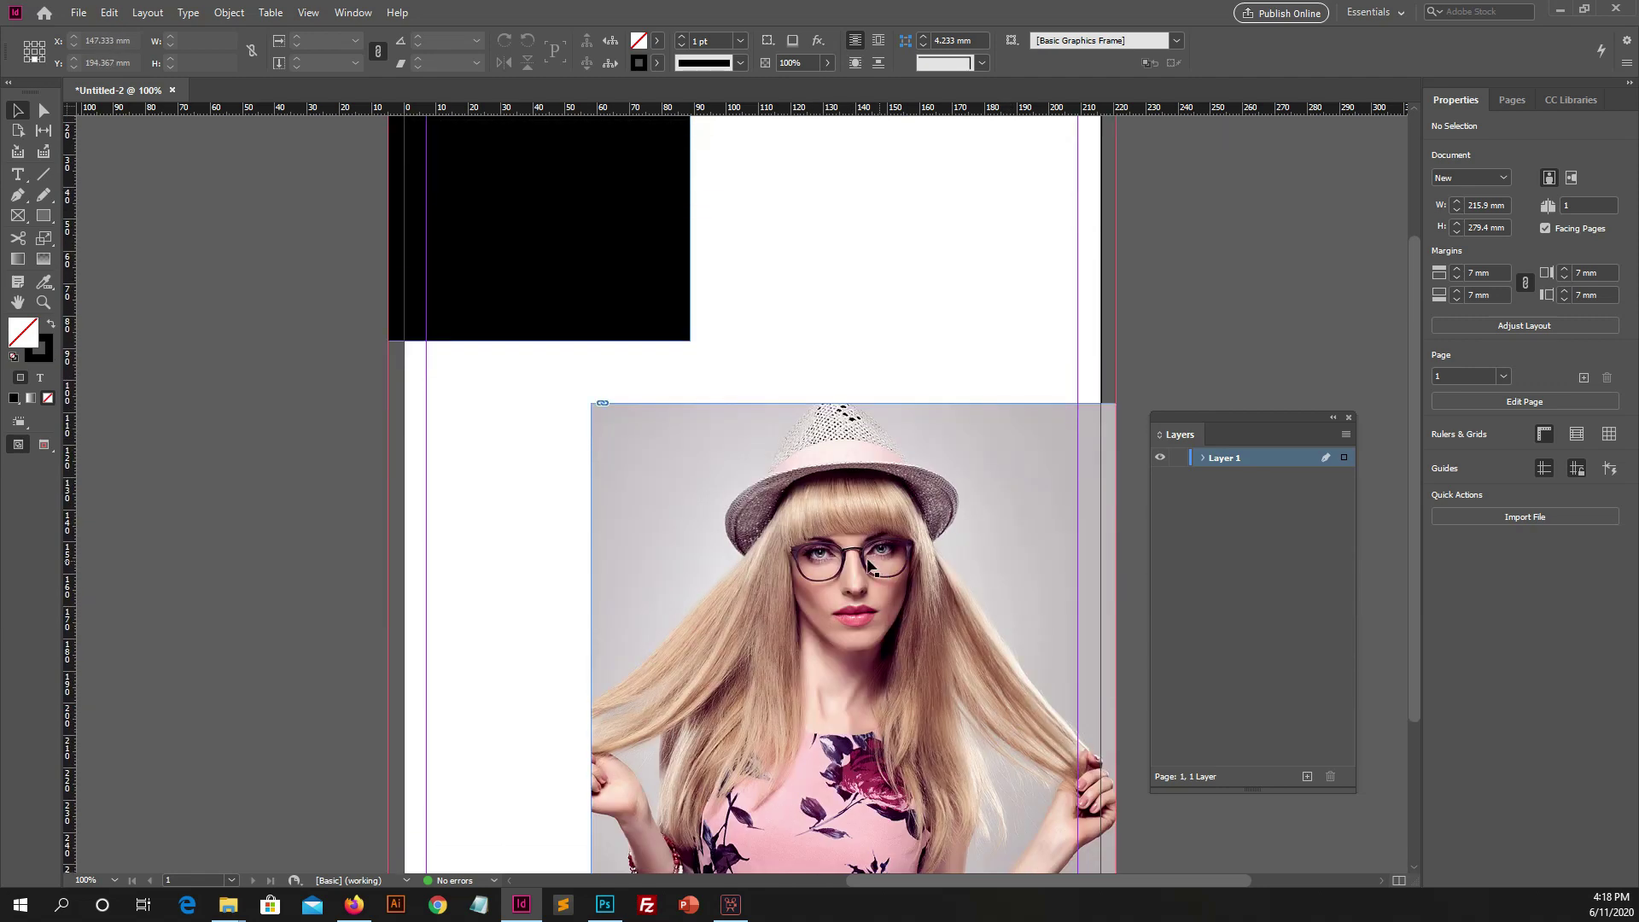